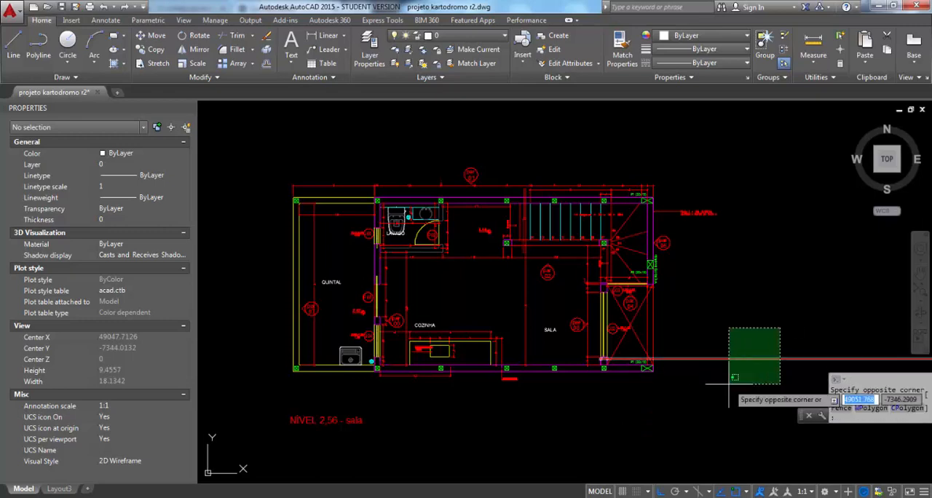
Erase the long red horizontal line extending out from the lower-right corner of the NÍVEL 2,56 - sala plan
left_click(720, 385)
key("Delete")
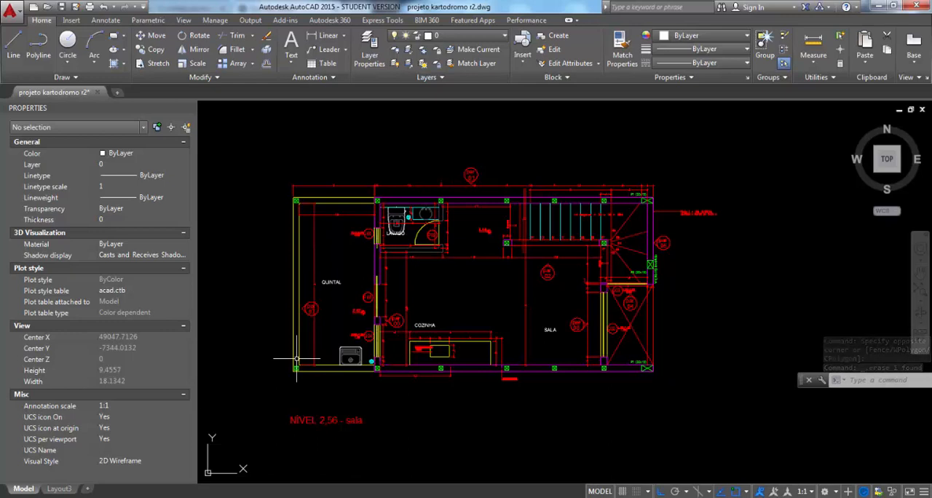
Create a new layout named Layout1 in the drawing and switch to it
scroll(296, 358, "down", 5)
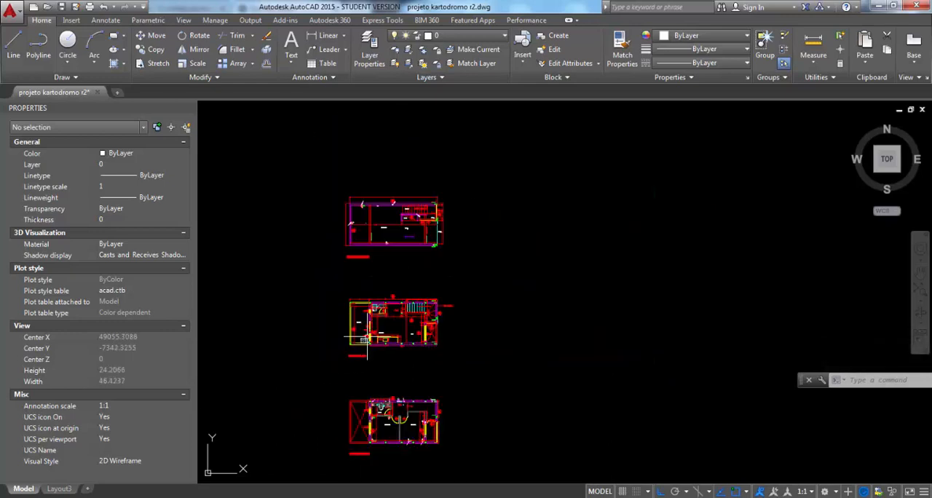
middle_click_drag(359, 286, 441, 233)
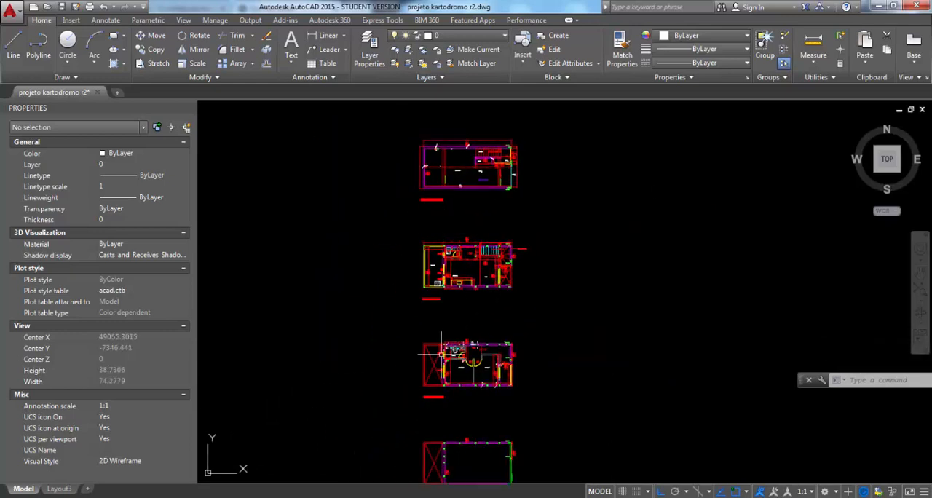
scroll(427, 320, "up", 4)
middle_click_drag(441, 364, 450, 248)
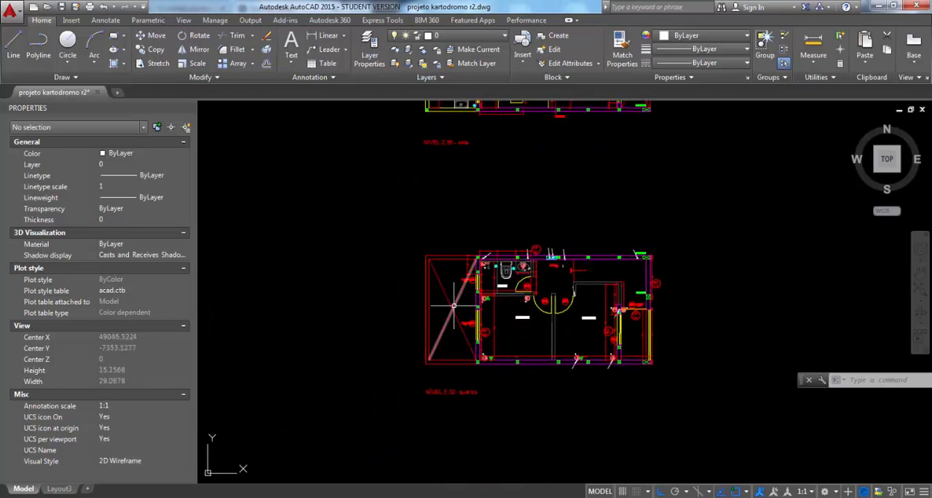
scroll(454, 306, "down", 4)
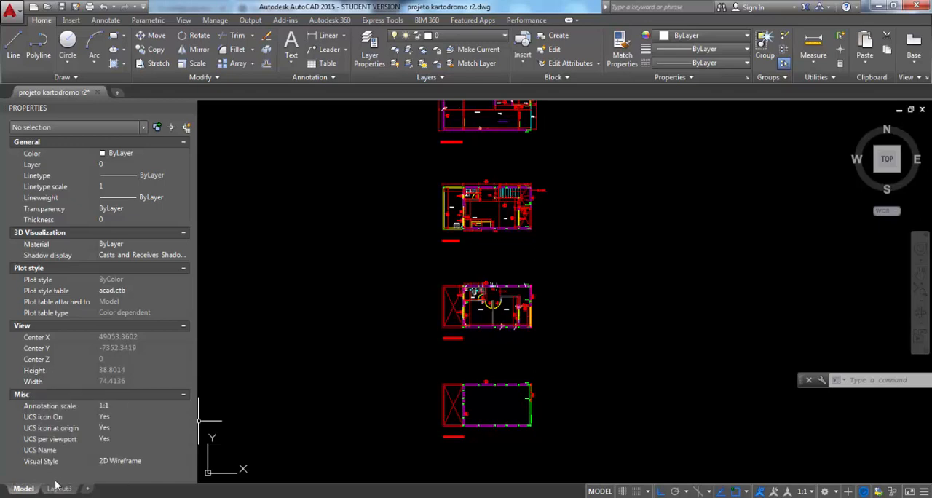
mouse_move(58, 493)
left_click(88, 489)
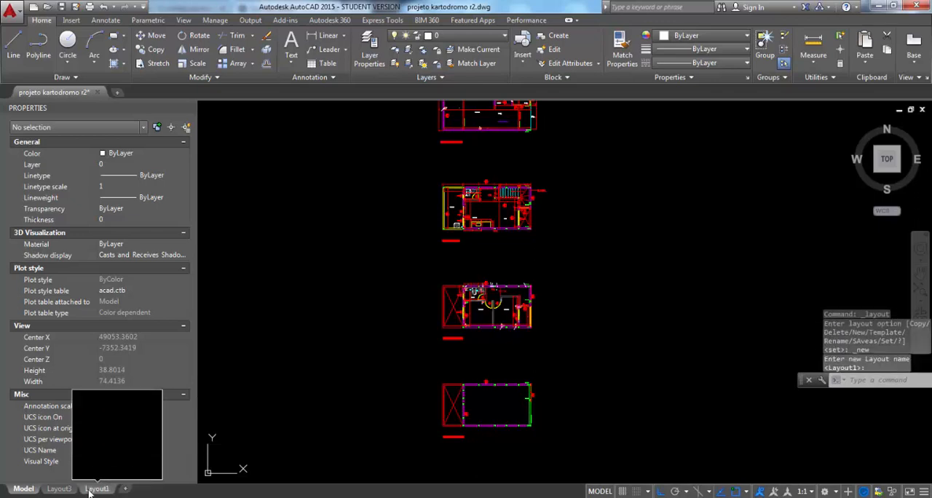
left_click(98, 489)
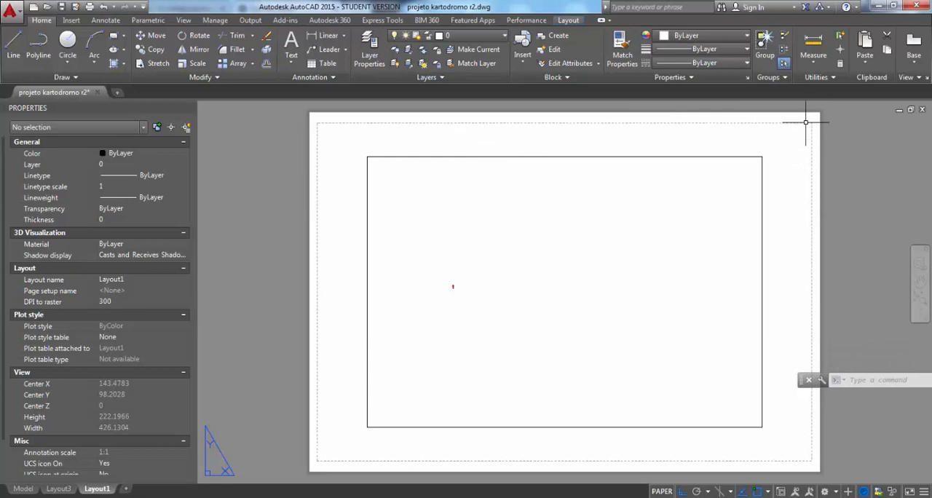
Select the layout's viewport, activate the model space inside it, and return to paper space
left_click(736, 157)
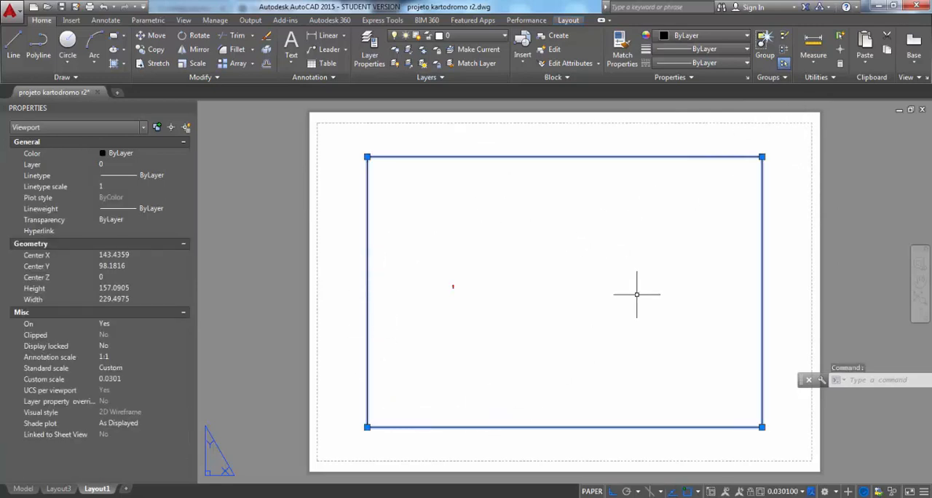
double_click(443, 304)
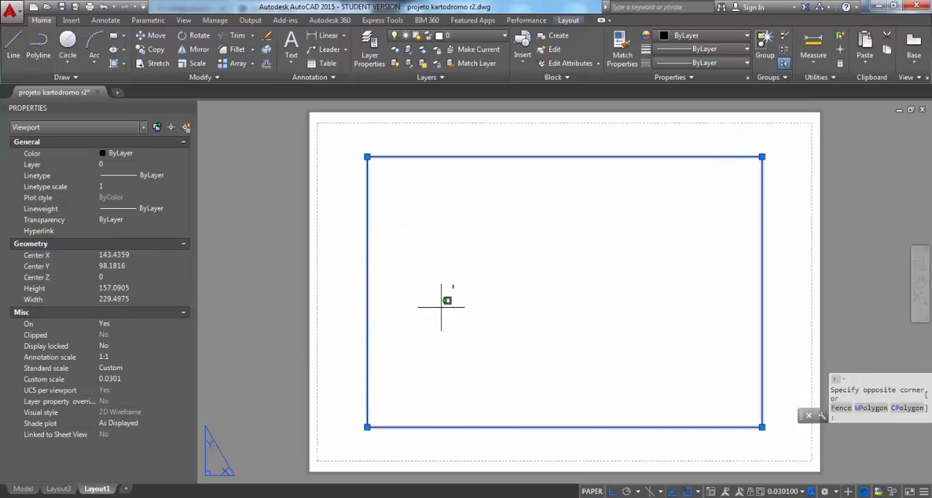
double_click(339, 211)
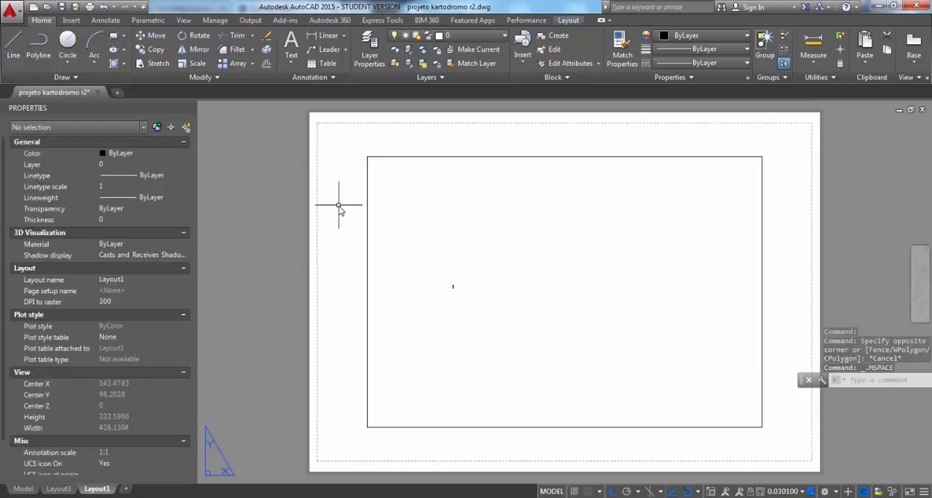
Frame the NÍVEL 0,03 - garagem plan inside the layout's viewport and return to paper space
double_click(422, 208)
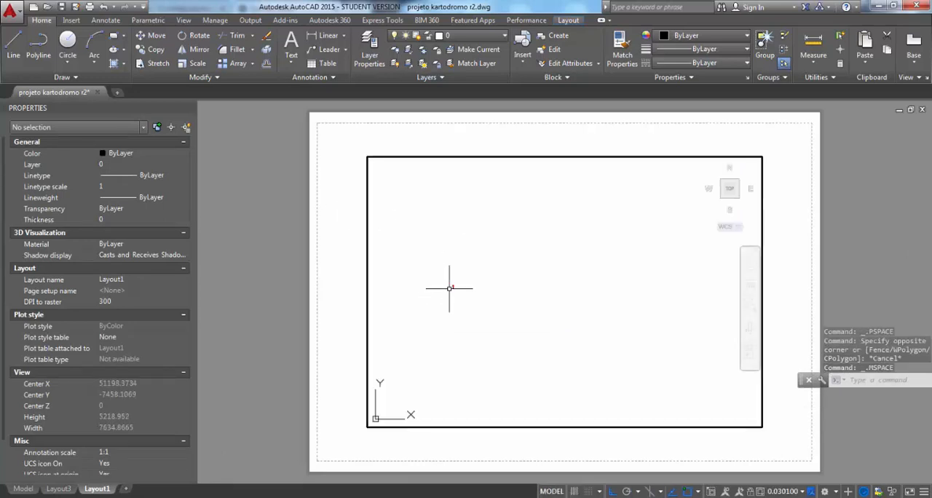
scroll(448, 288, "up", 8)
scroll(478, 264, "up", 15)
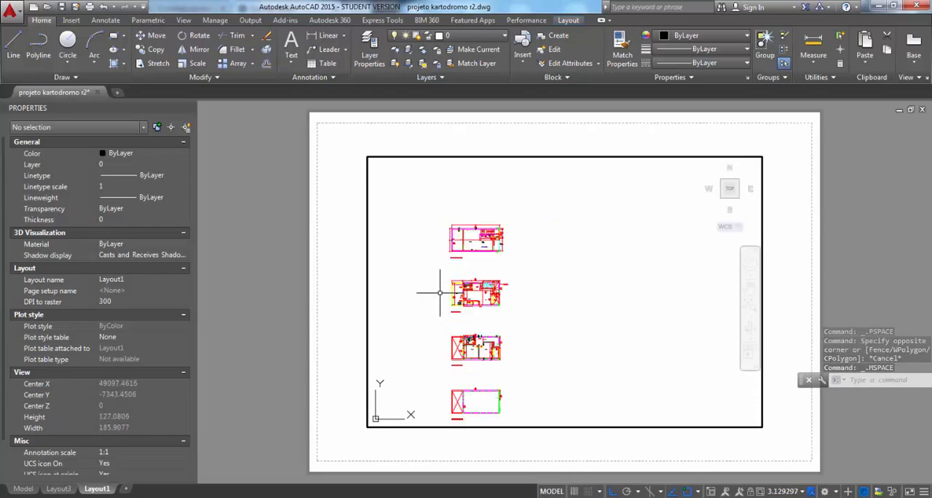
middle_click_drag(424, 241, 523, 268)
scroll(578, 280, "up", 2)
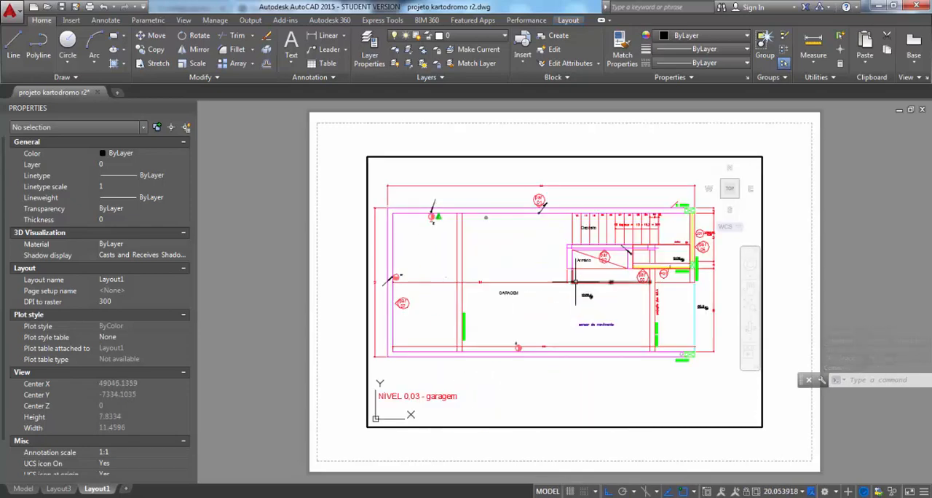
scroll(578, 281, "down", 1)
double_click(555, 137)
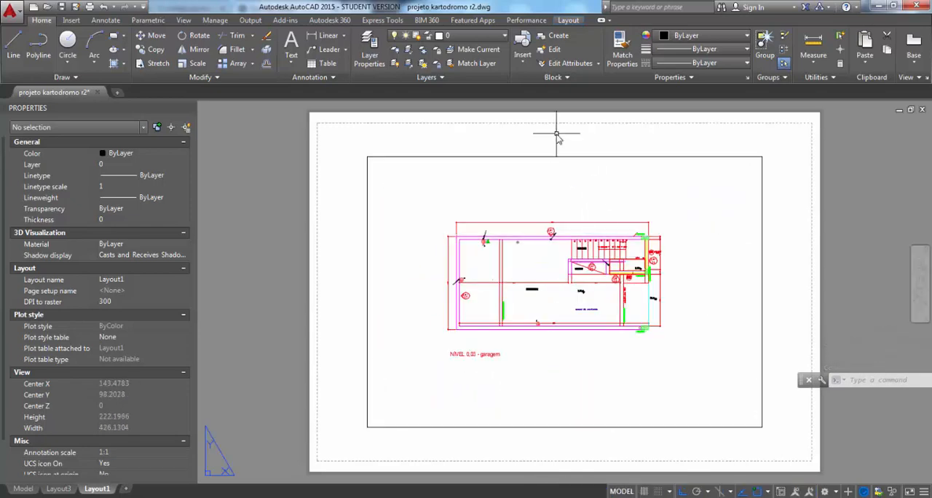
Modify Layout1's page setup to use the CutePDF Writer plotter and the A3 paper size
scroll(562, 146, "down", 4)
scroll(565, 149, "up", 8)
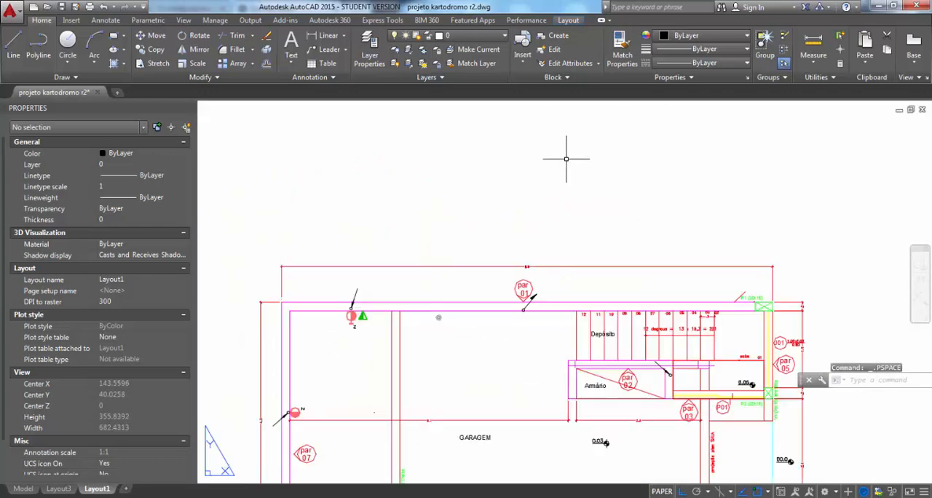
scroll(562, 153, "down", 4)
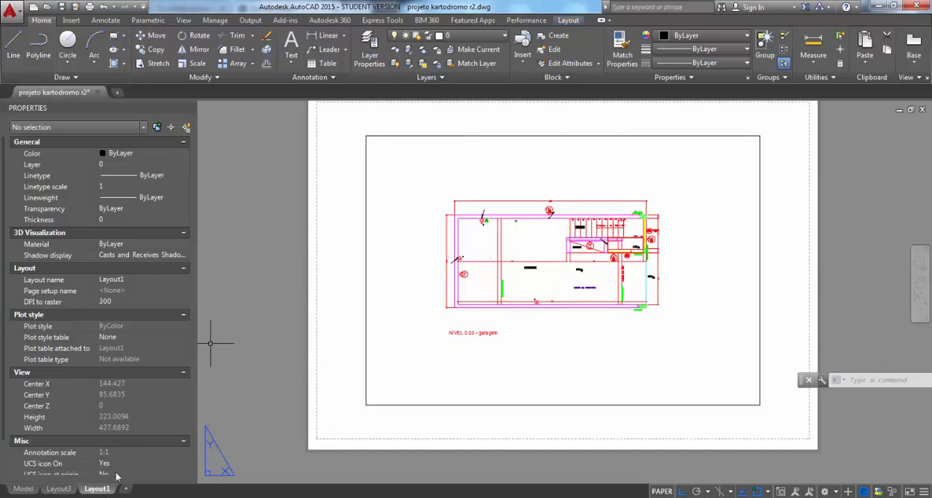
right_click(100, 489)
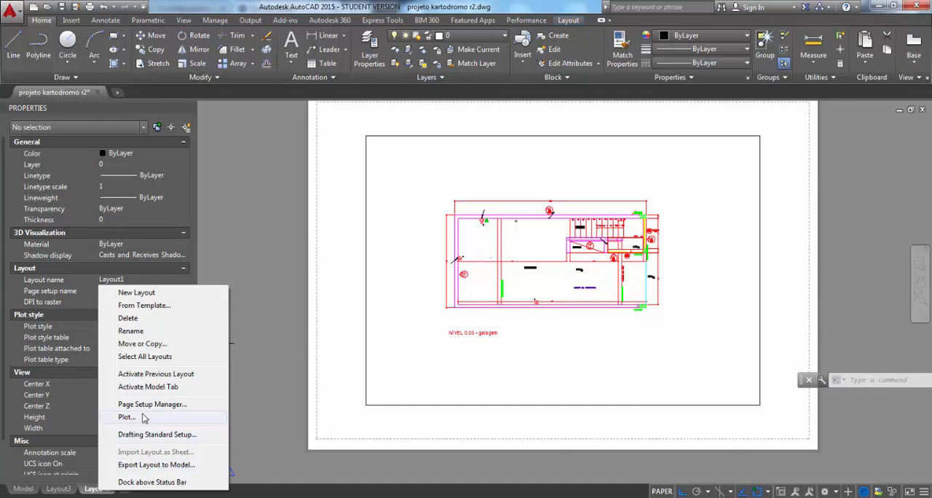
left_click(172, 405)
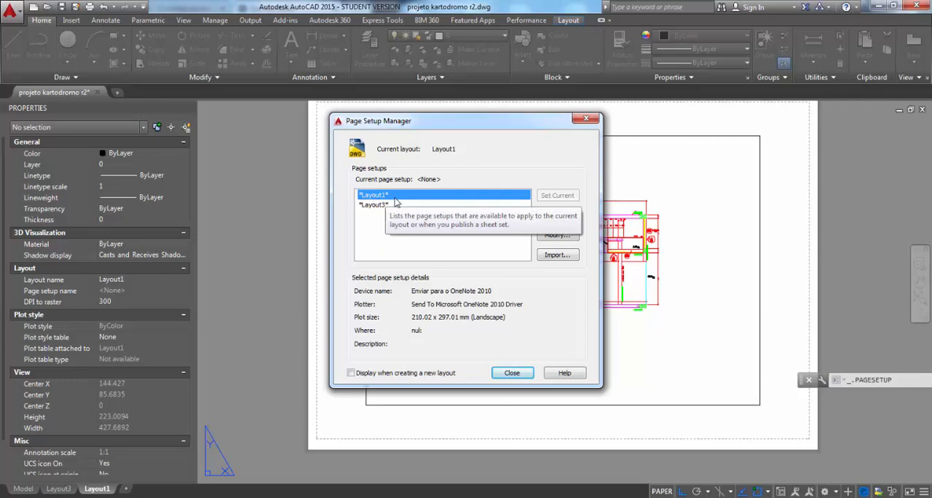
left_click(565, 239)
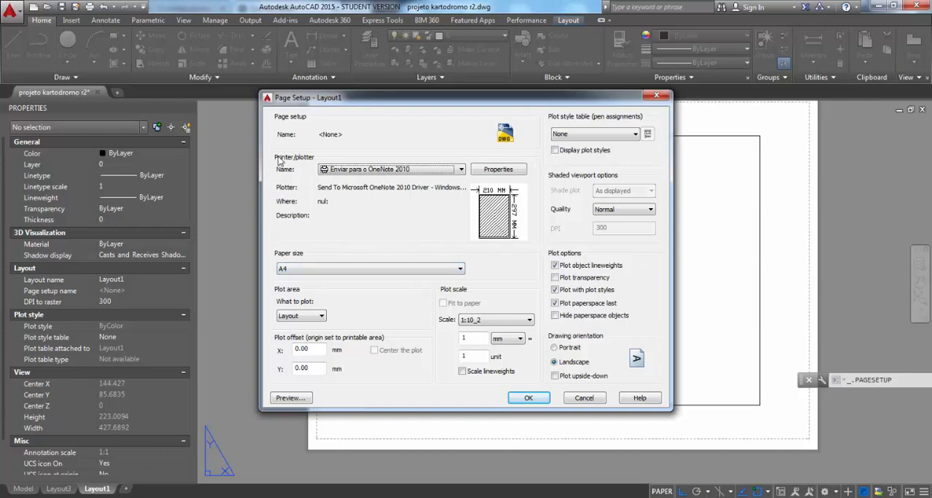
left_click(364, 169)
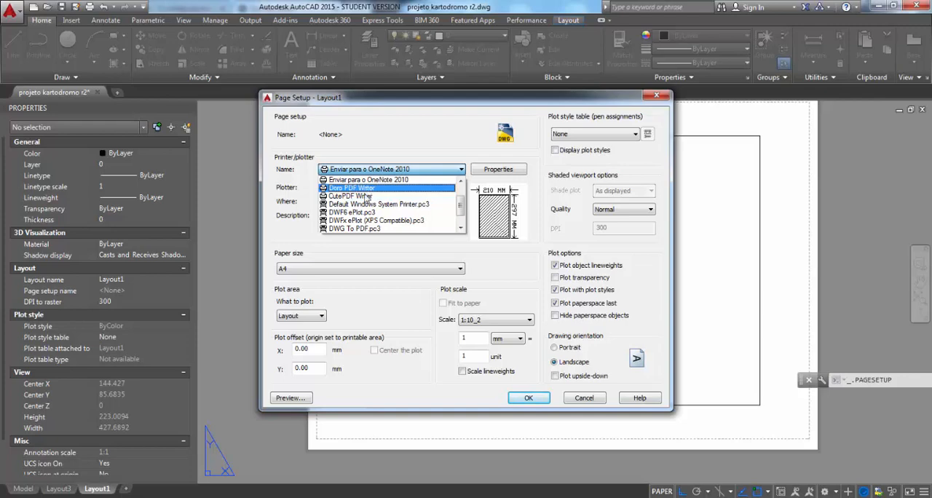
left_click(356, 196)
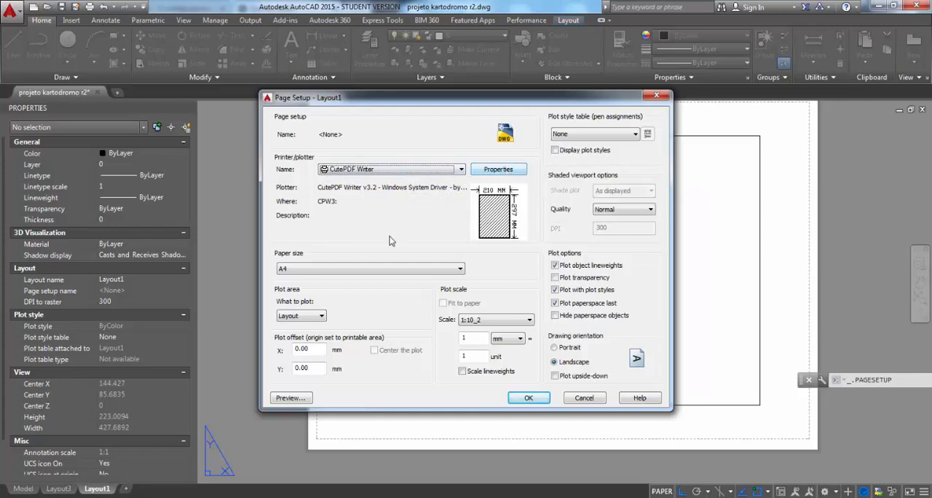
left_click(284, 269)
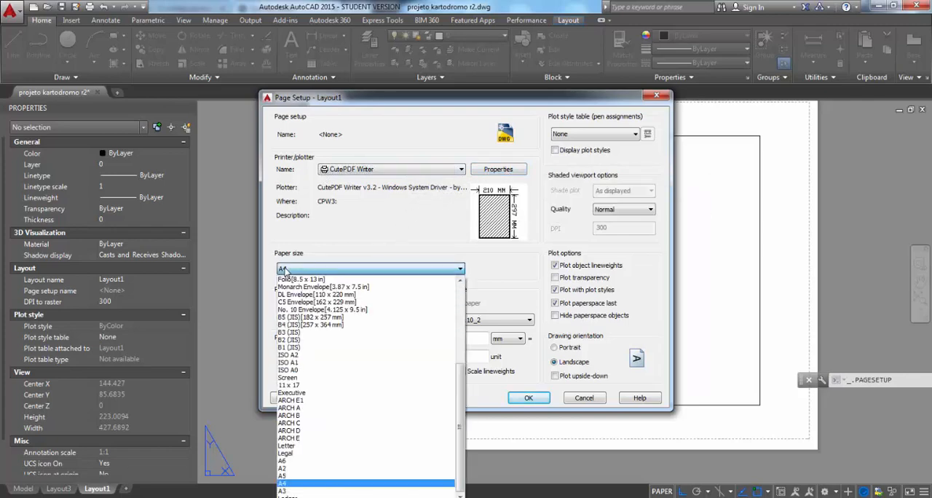
left_click(292, 492)
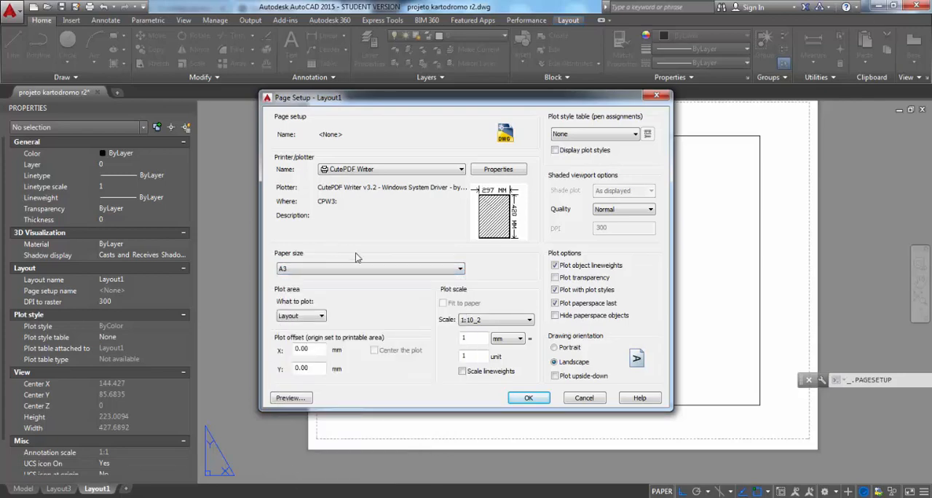
Try a Window plot area picked across part of the sheet, and set the plot area back to Layout
left_click(307, 318)
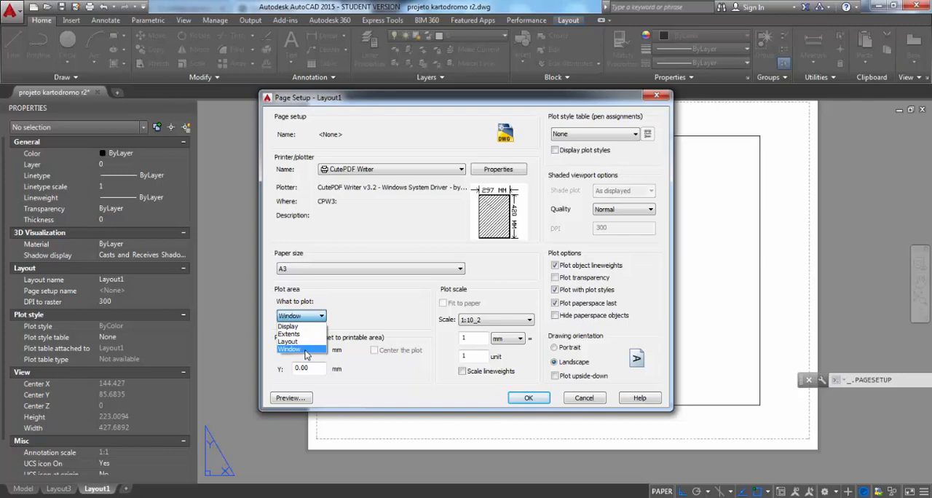
left_click(305, 350)
left_click(308, 184)
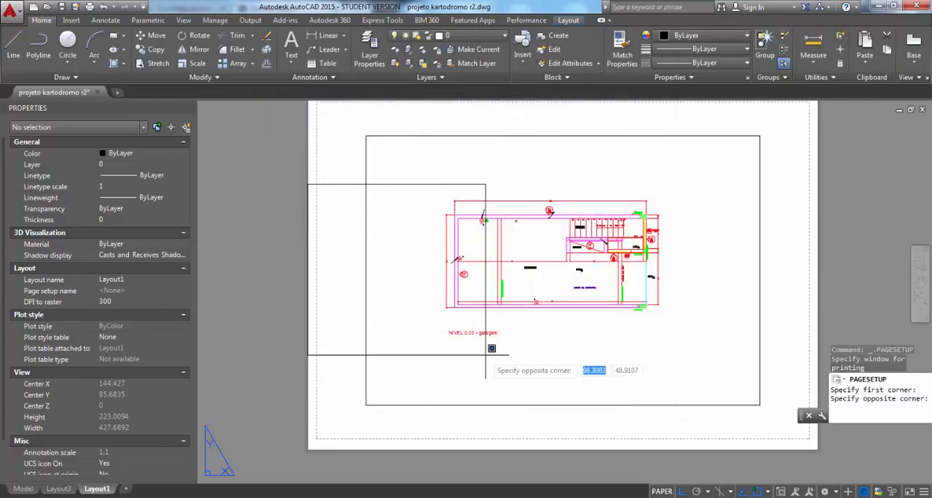
left_click(570, 416)
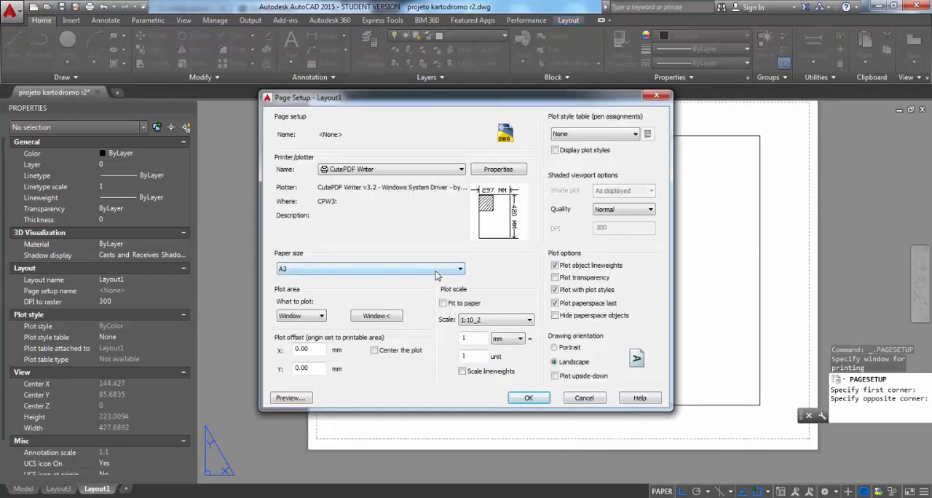
left_click(317, 316)
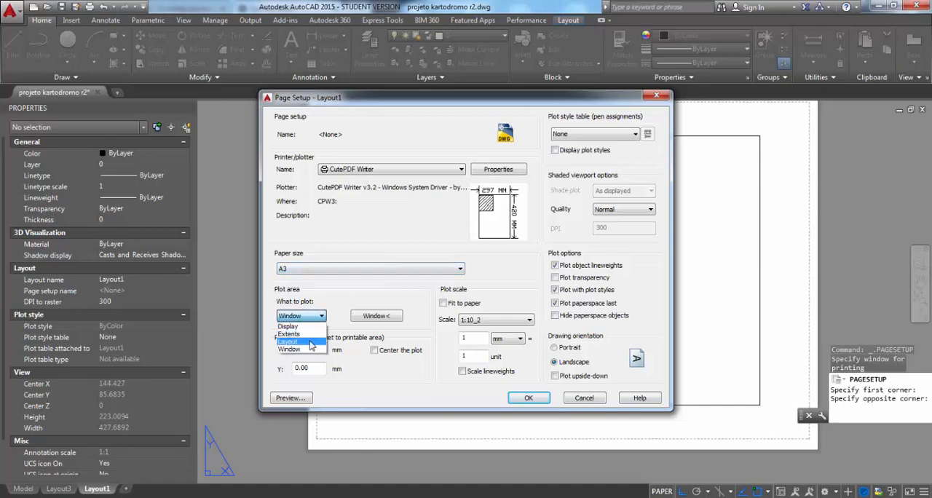
left_click(312, 341)
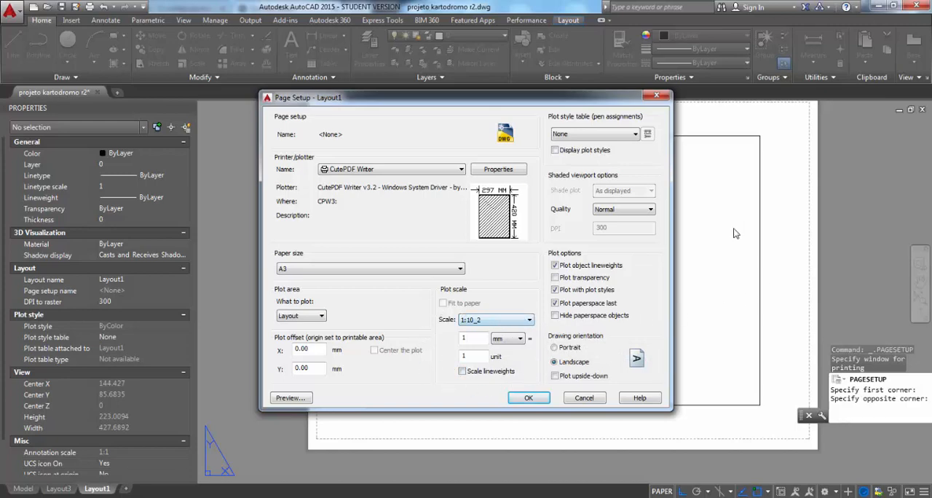
Set the plot scale to 1:1 with millimetres as the plot unit
left_click(512, 327)
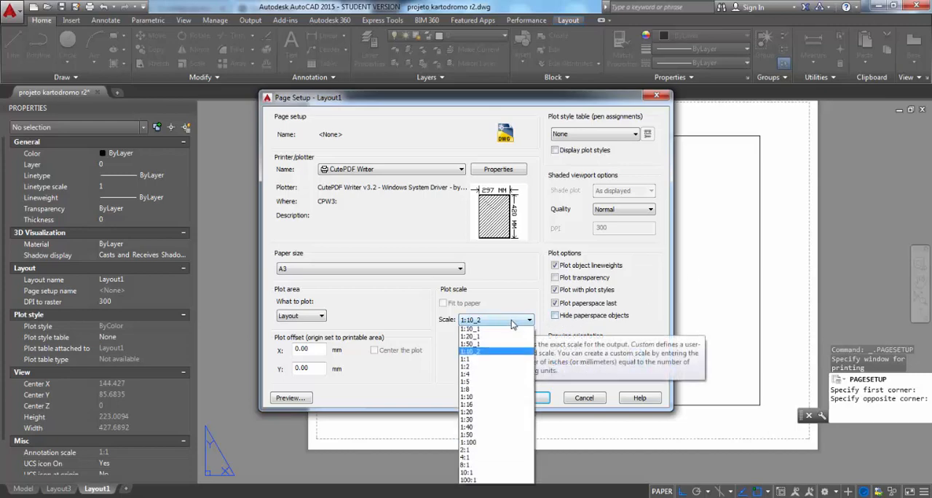
left_click(495, 339)
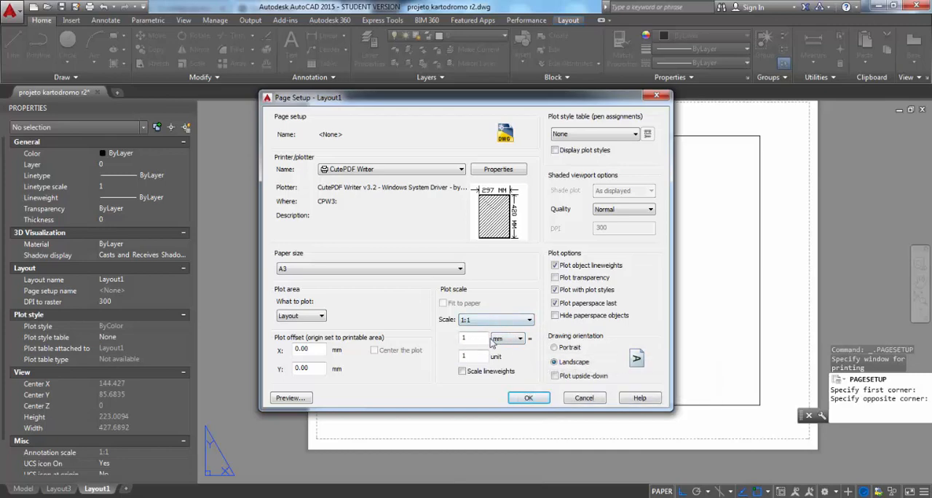
left_click(521, 340)
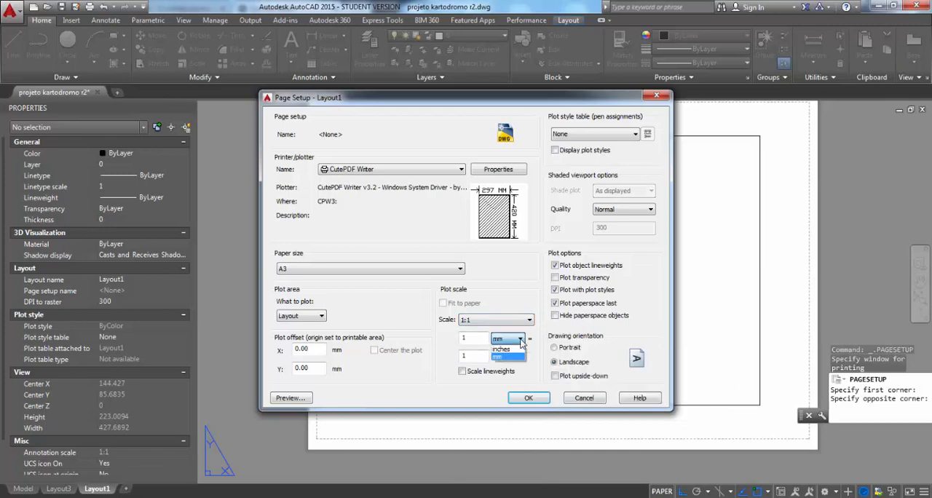
left_click(506, 350)
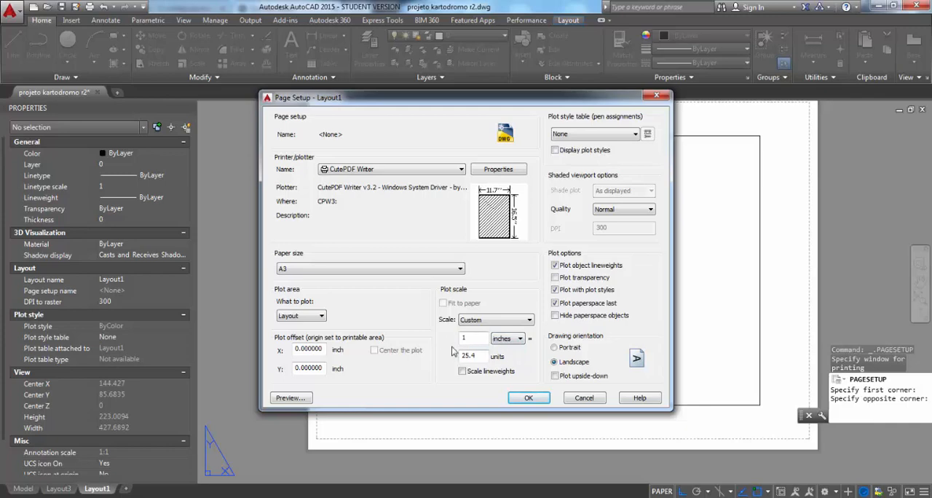
left_click(514, 339)
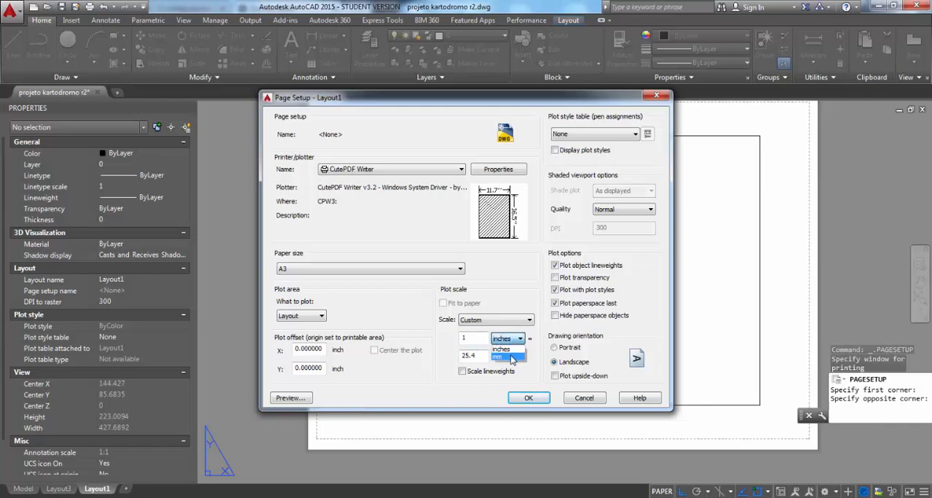
left_click(513, 361)
left_click(495, 321)
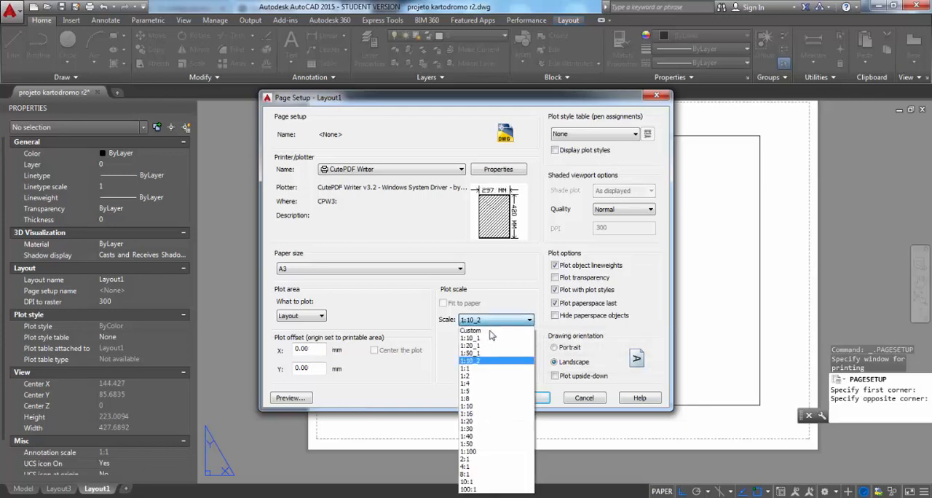
left_click(477, 369)
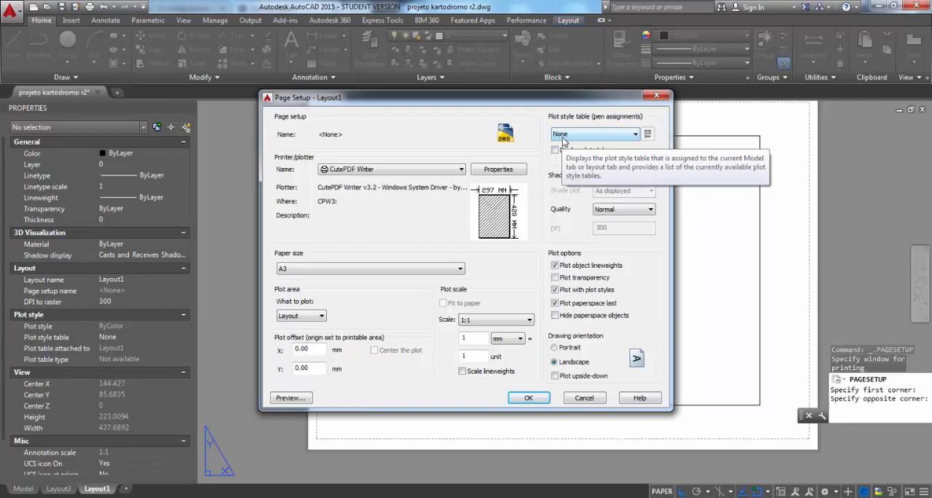
Assign the acad.ctb plot style table to Layout1's page setup and open the table for editing
left_click(570, 139)
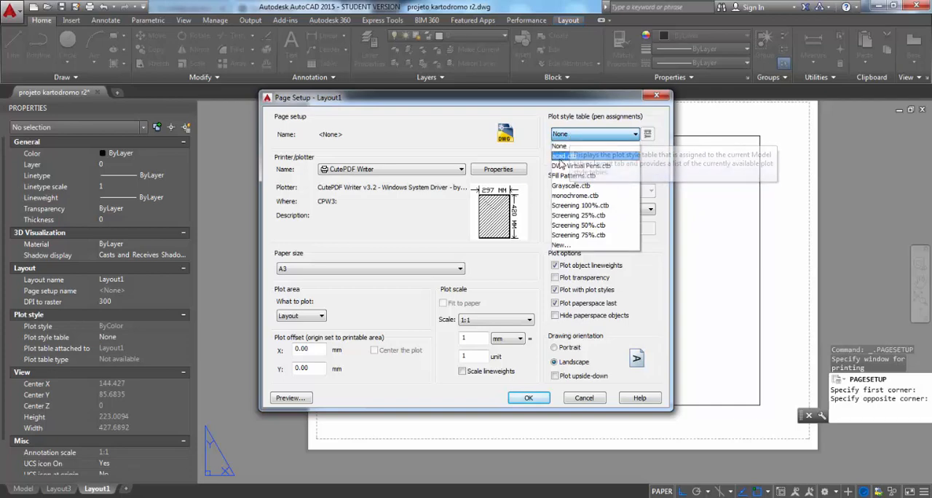
left_click(560, 157)
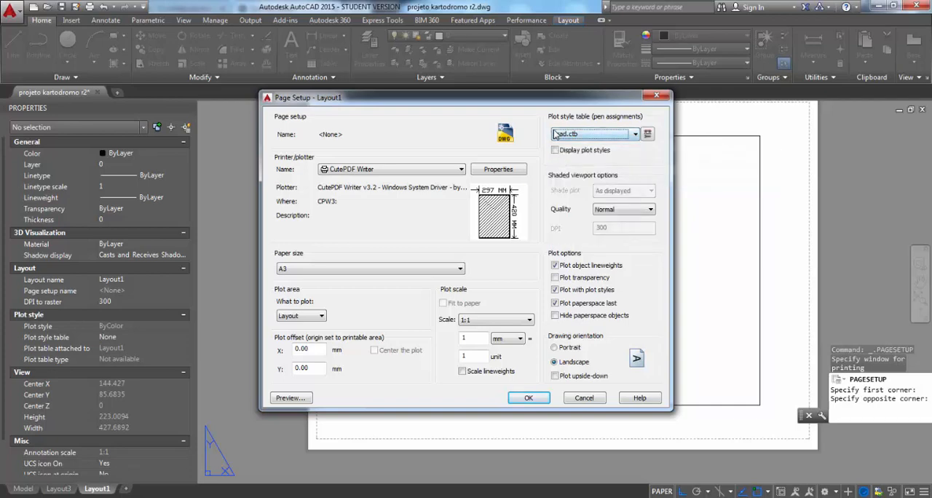
left_click(647, 133)
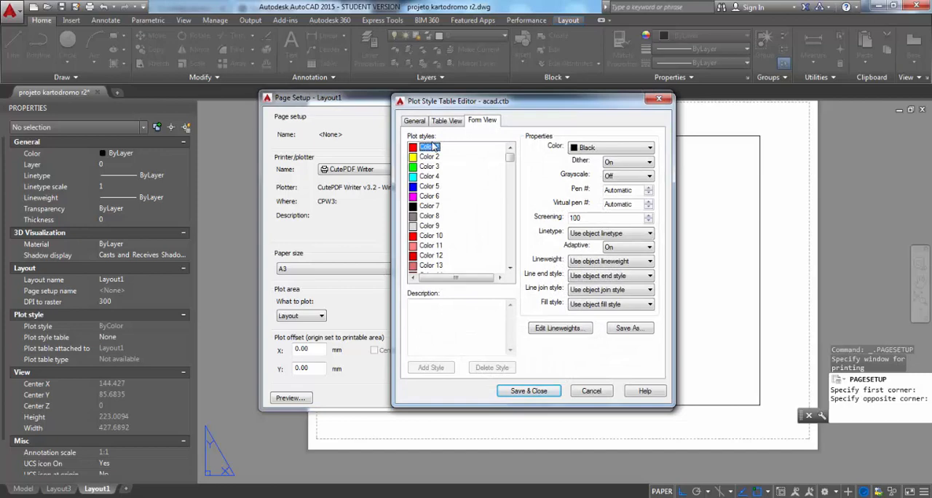
Set the plotted color of plot styles Color 1 through Color 7 to Black
left_click(432, 156)
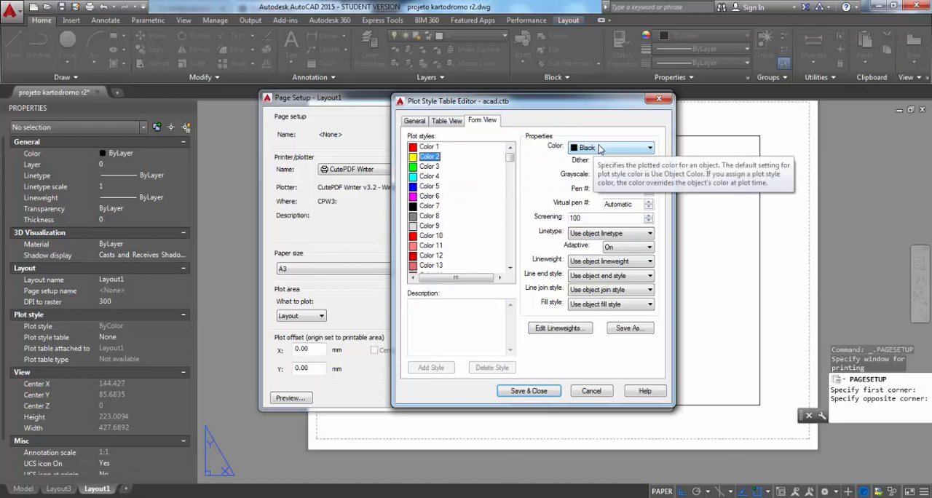
left_click(429, 147)
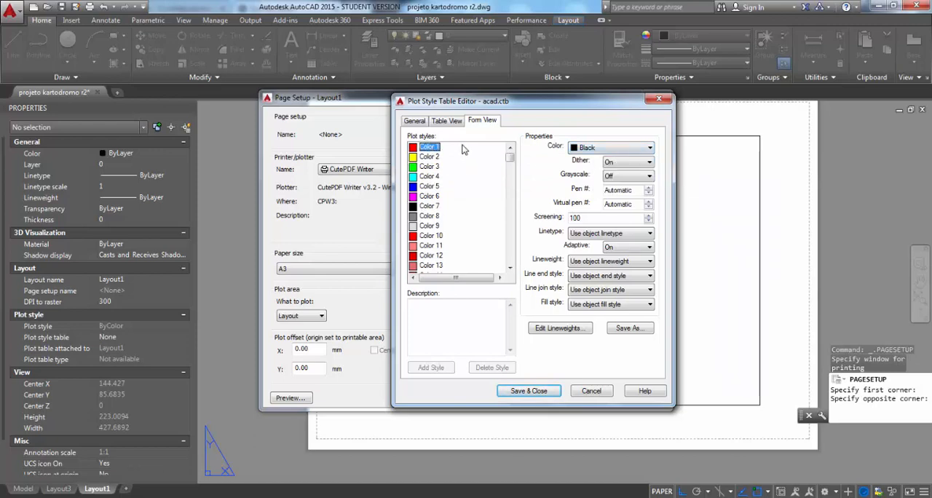
left_click(435, 206)
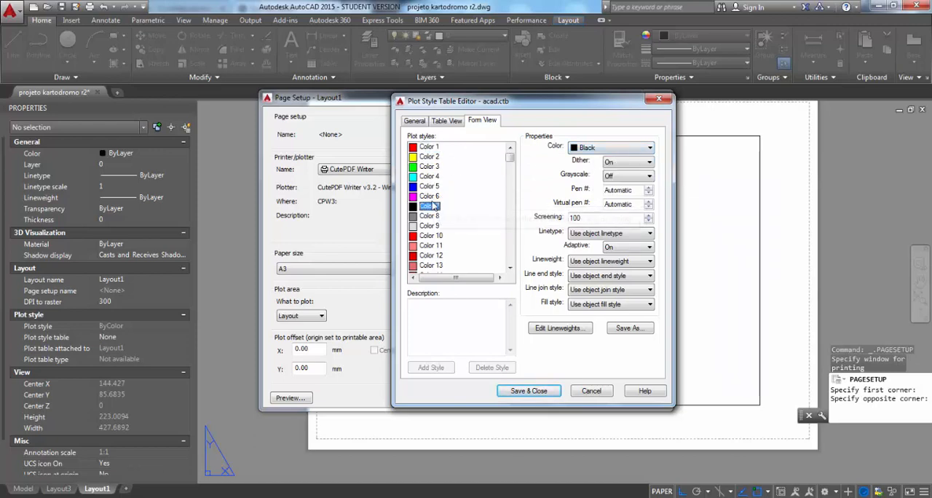
left_click(429, 147)
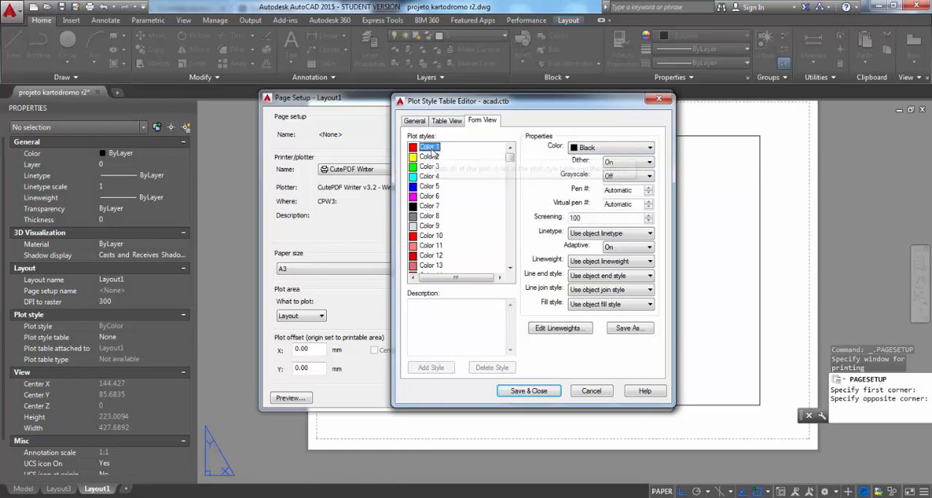
left_click(431, 207, "shift")
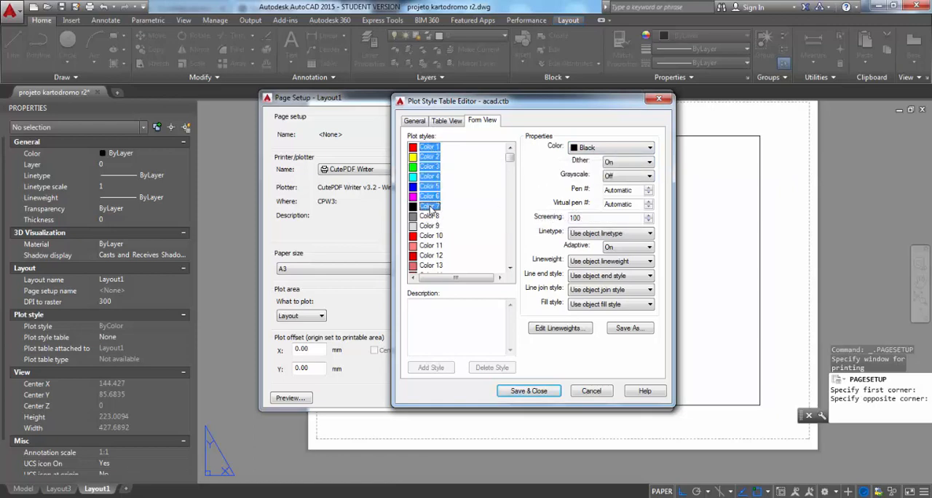
left_click(601, 149)
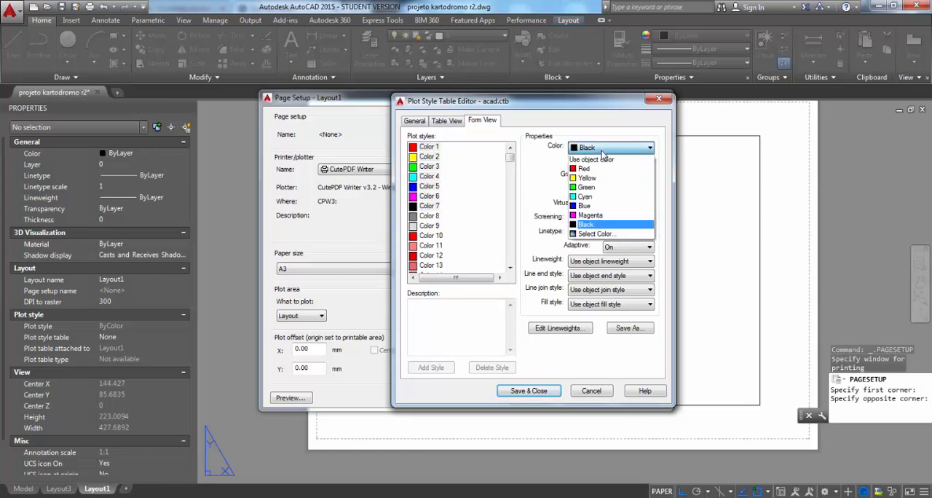
left_click(601, 226)
Compare the plotted color settings of Color 8 and Color 10 with those of Color 1, Color 6 and Color 7
left_click(430, 216)
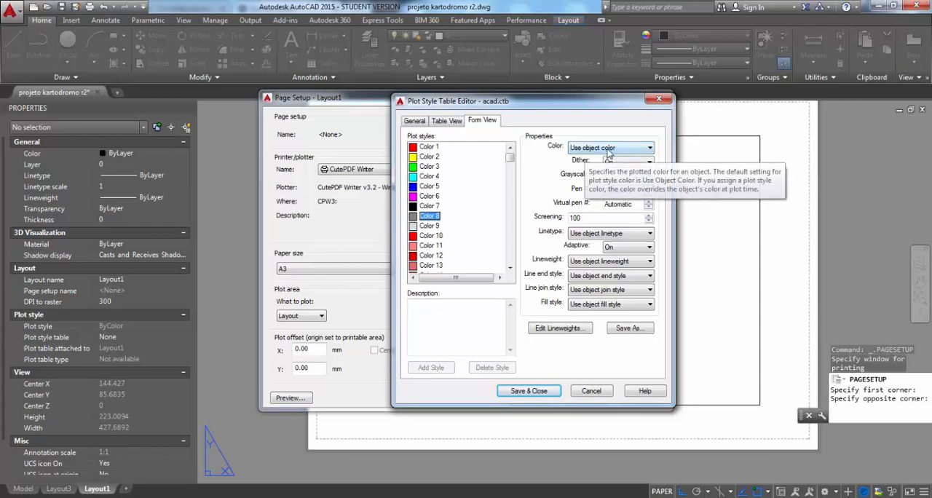
left_click(428, 236)
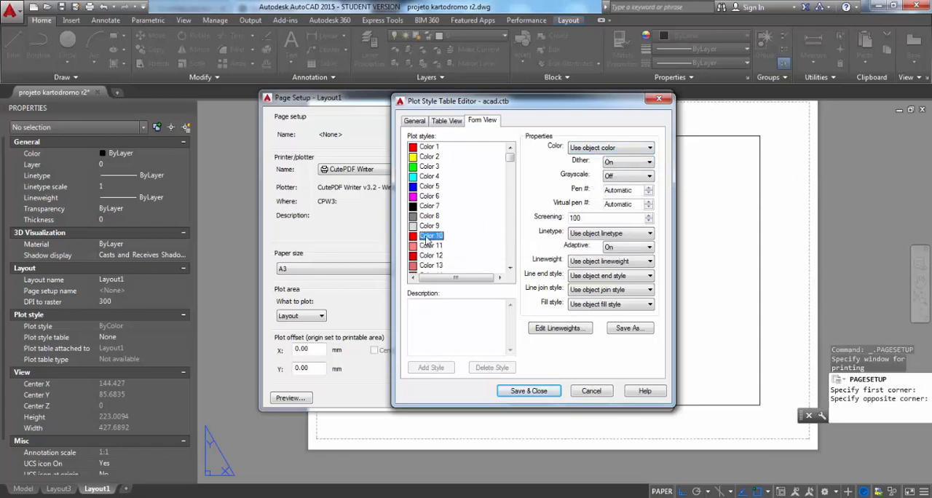
left_click(430, 148)
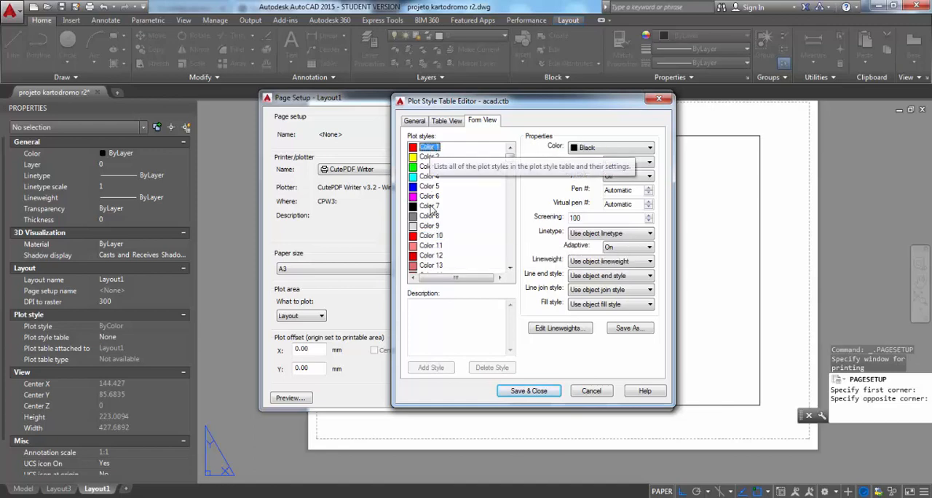
left_click(429, 207)
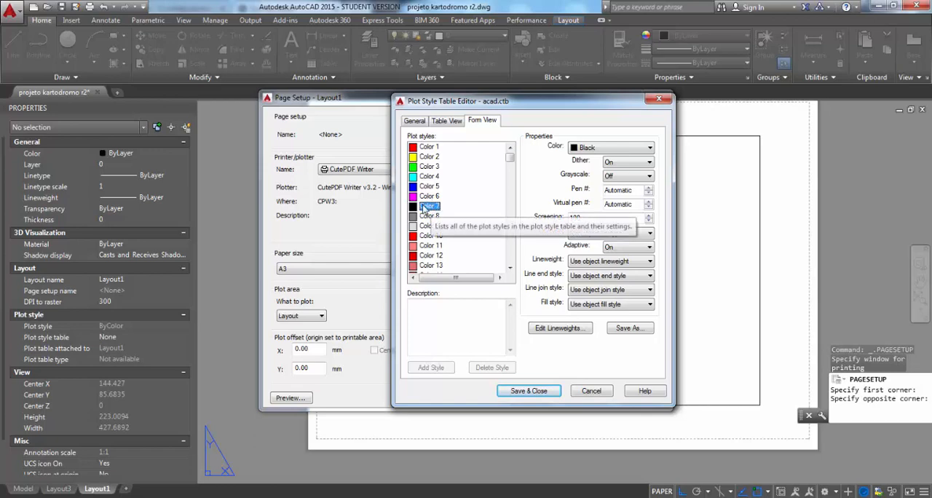
left_click(414, 198)
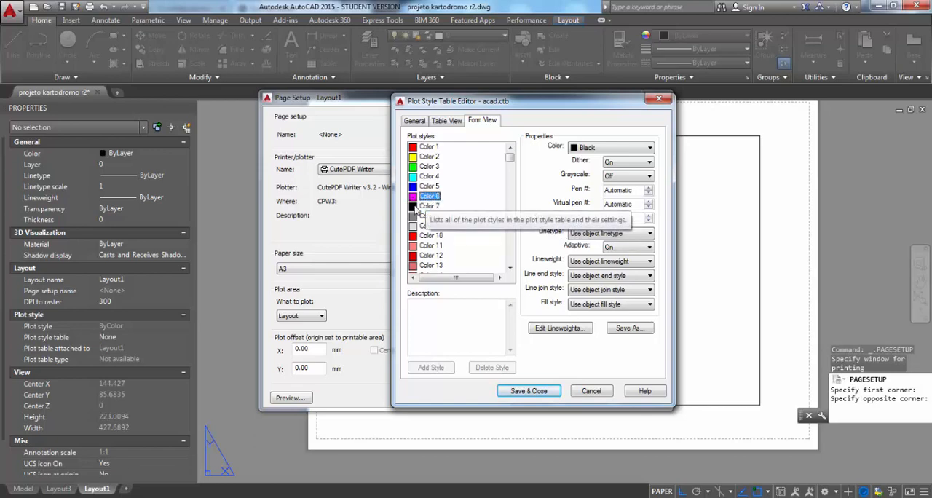
left_click(425, 236)
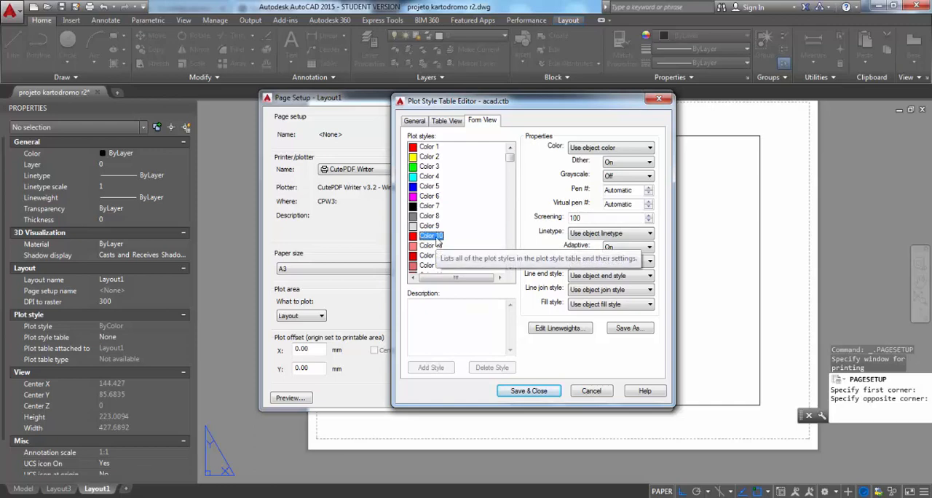
left_click(430, 147)
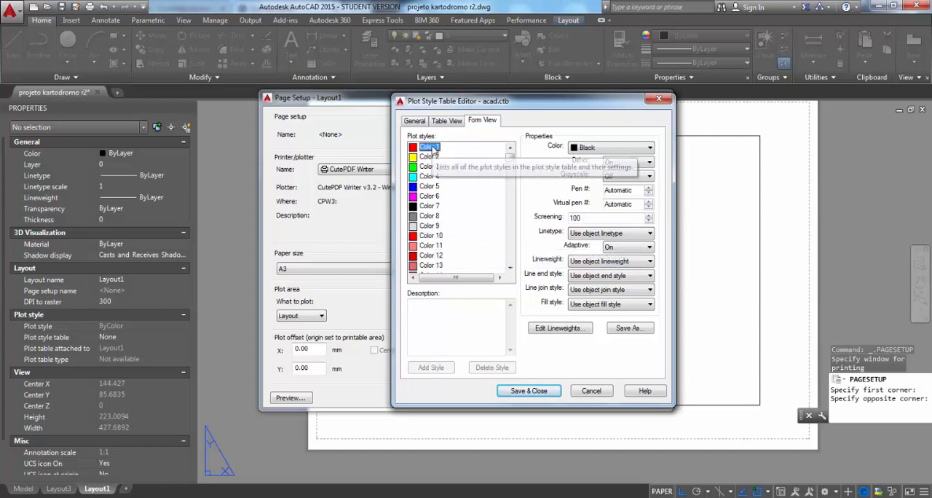
left_click(434, 237)
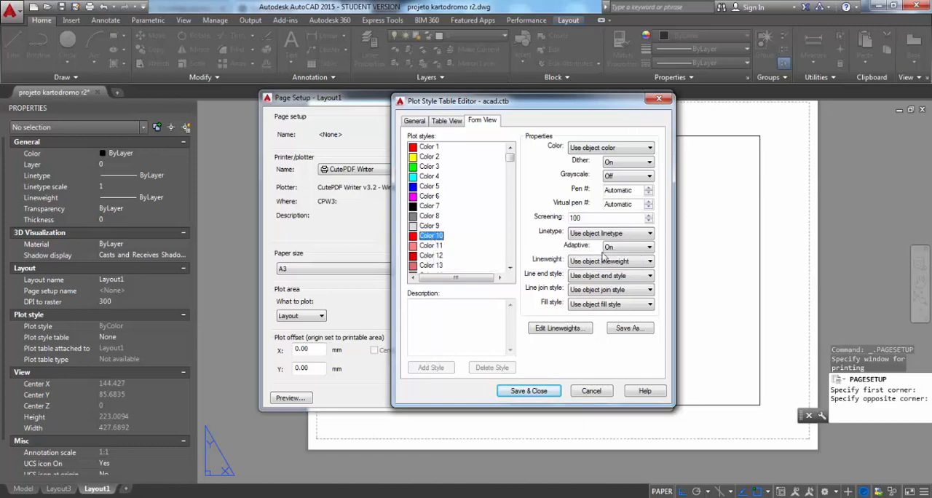
Save the acad.ctb plot style table, accept Layout1's page setup and return to the sheet
left_click(537, 397)
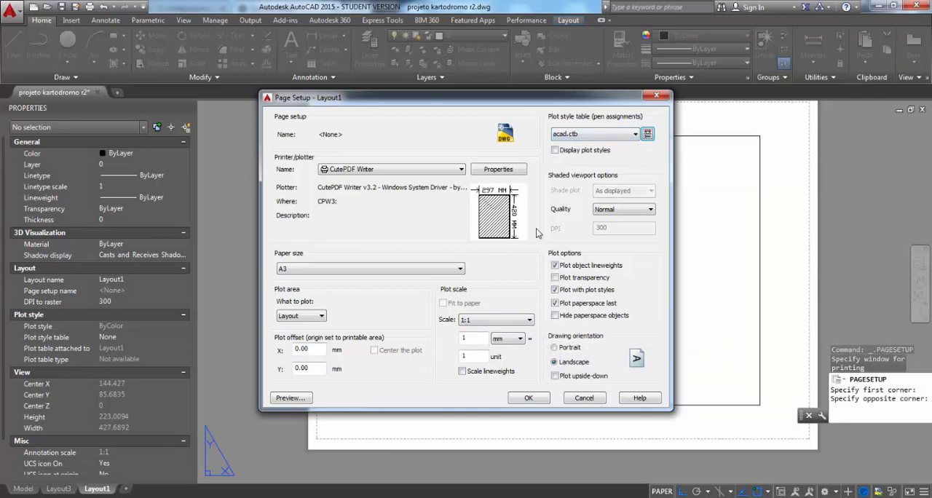
left_click(541, 402)
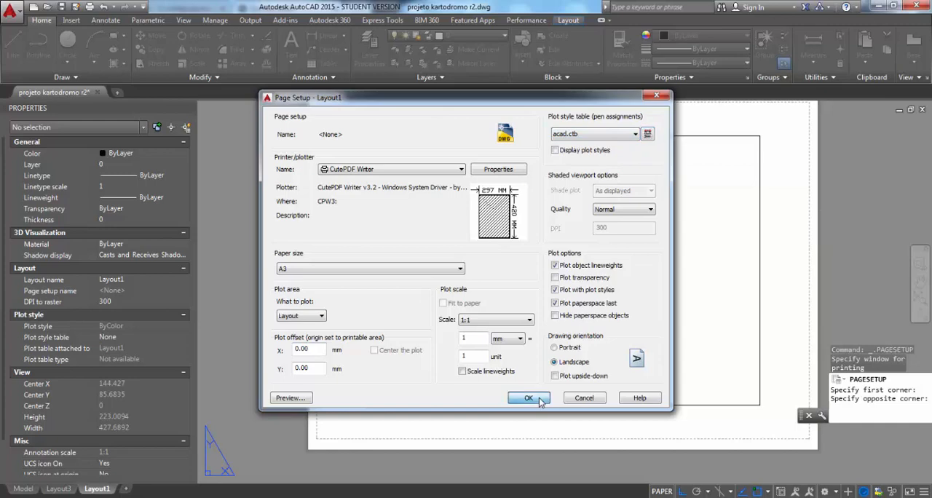
left_click(511, 373)
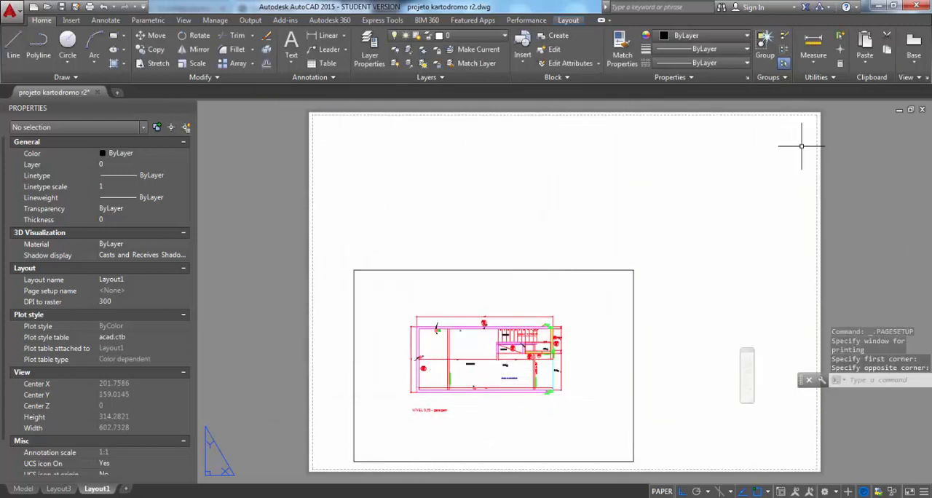
Delete the existing viewport and create a larger rectangular one with MVIEW across most of the sheet
left_click(357, 461)
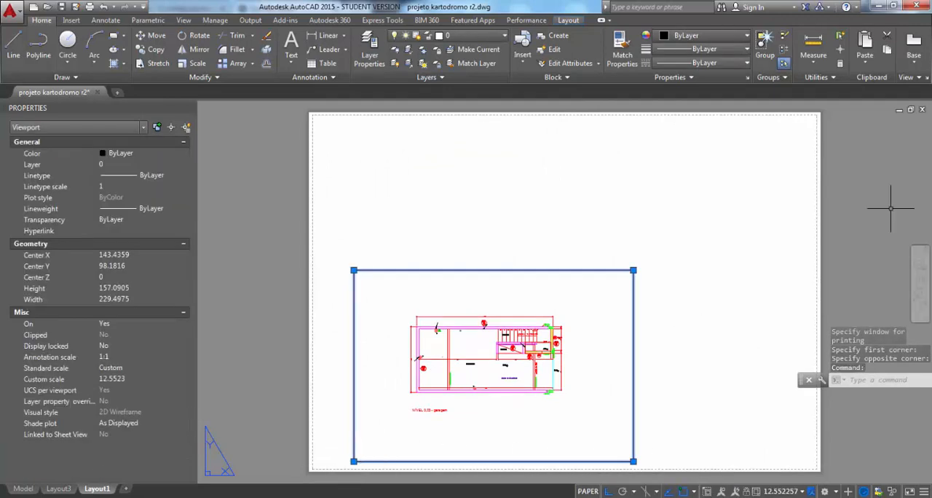
key("Delete")
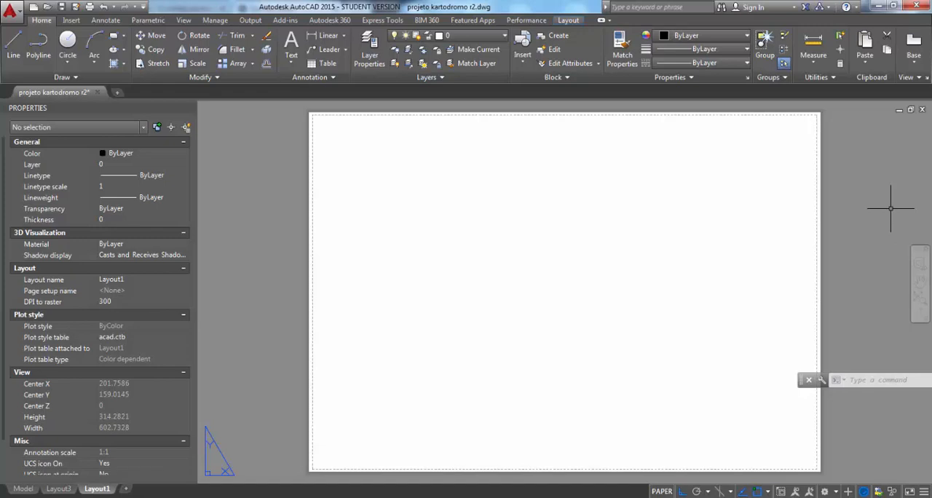
type("MV")
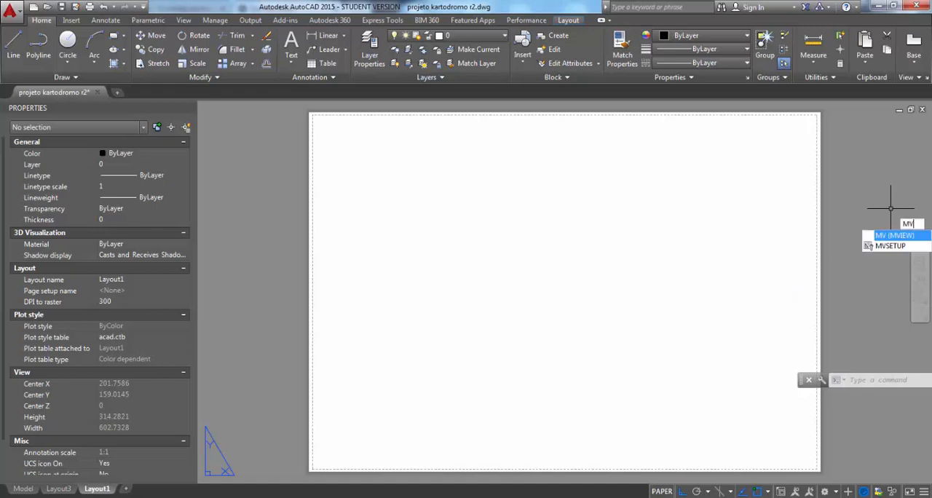
key("Return")
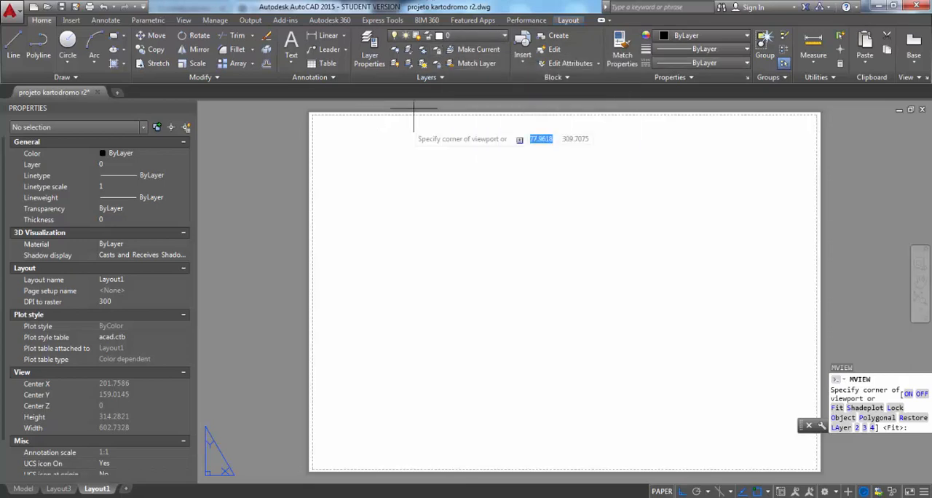
left_click(334, 160)
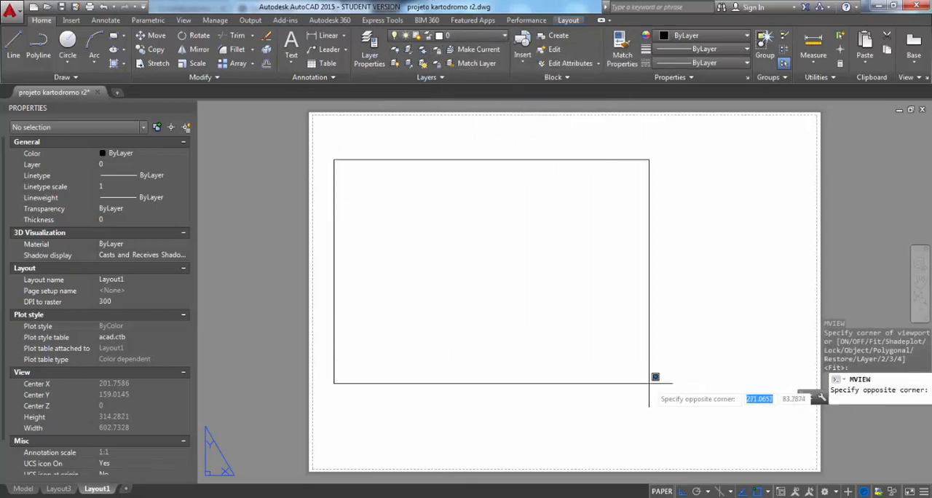
left_click(744, 432)
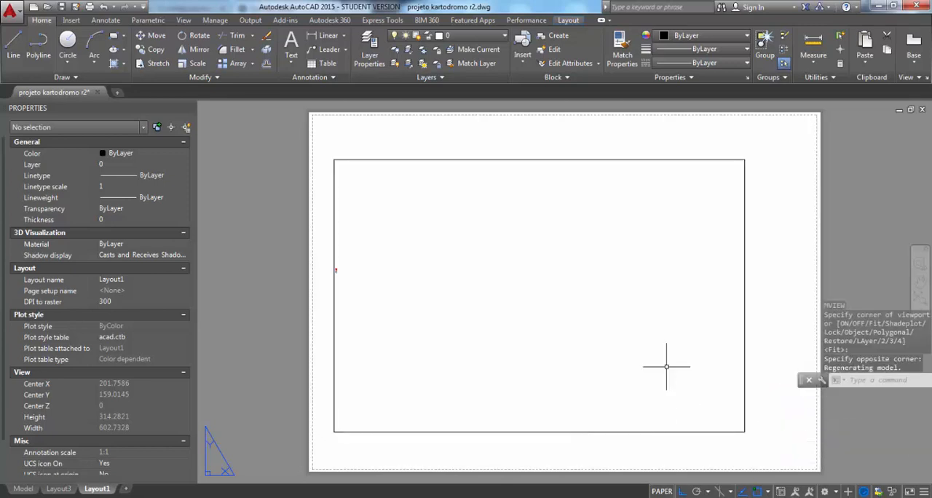
Enter the new viewport's model space, shift the tiny drawing inward from the viewport edge, and switch back to paper space
double_click(485, 318)
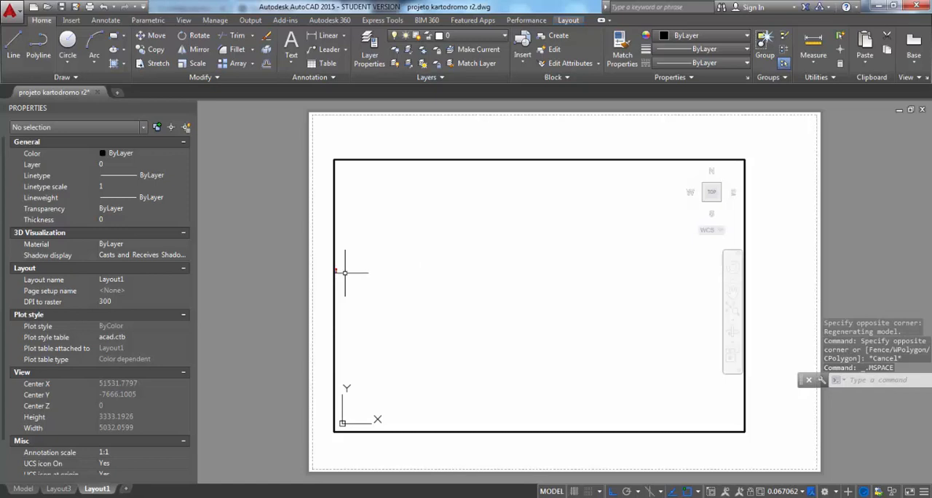
middle_click_drag(349, 266, 440, 281)
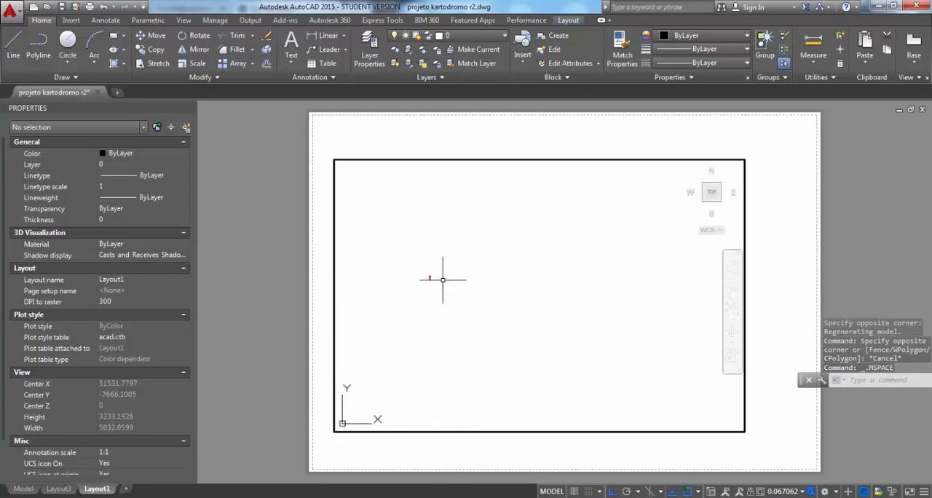
double_click(493, 137)
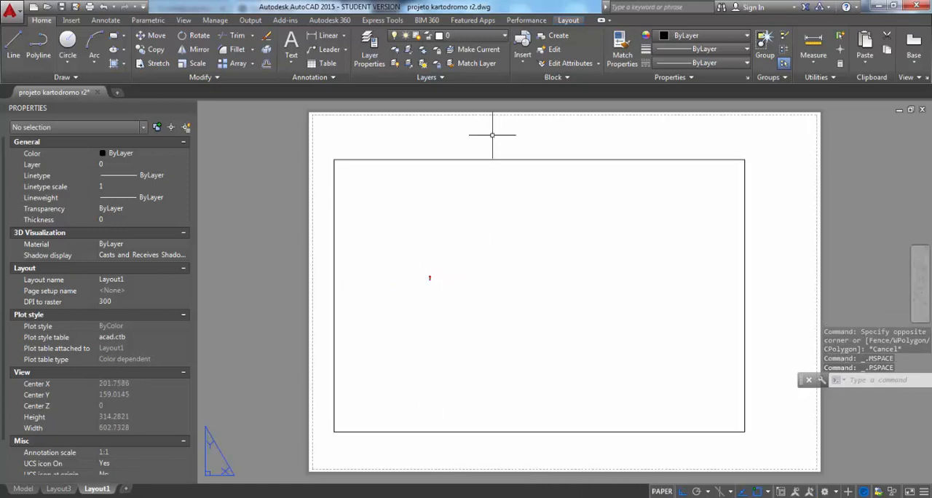
double_click(451, 298)
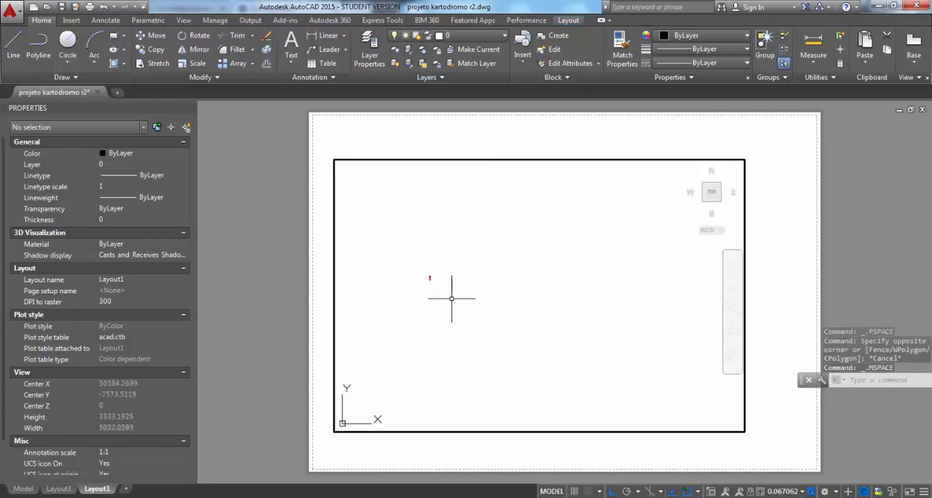
left_click(551, 491)
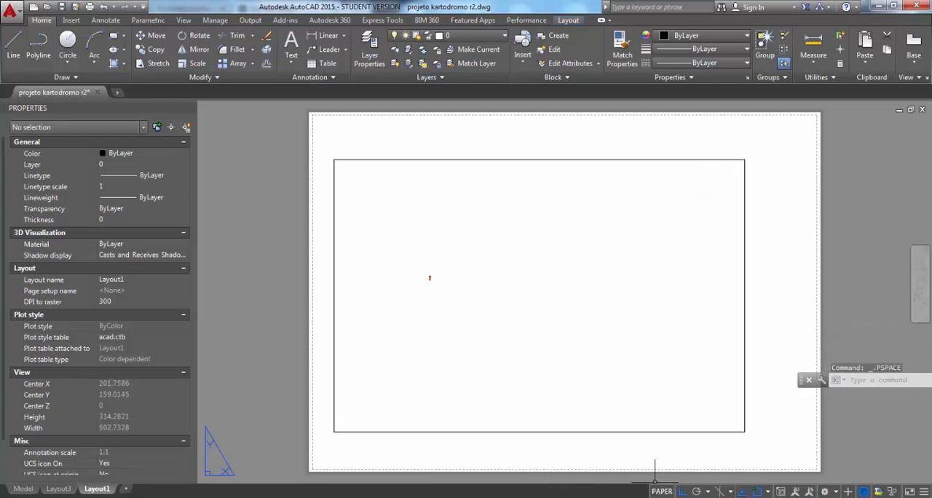
middle_click_drag(605, 194, 563, 222)
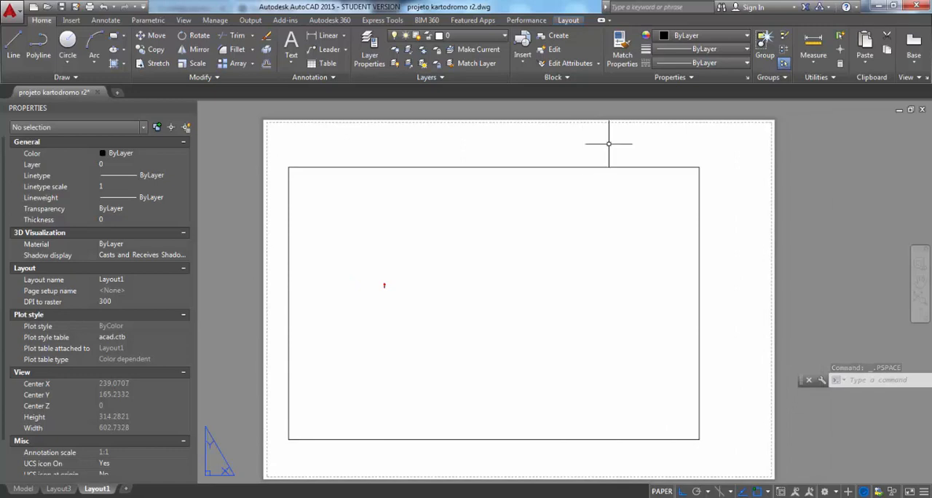
Activate the new viewport and frame the NÍVEL 0,03 - garagem plan so it fills the viewport
double_click(425, 279)
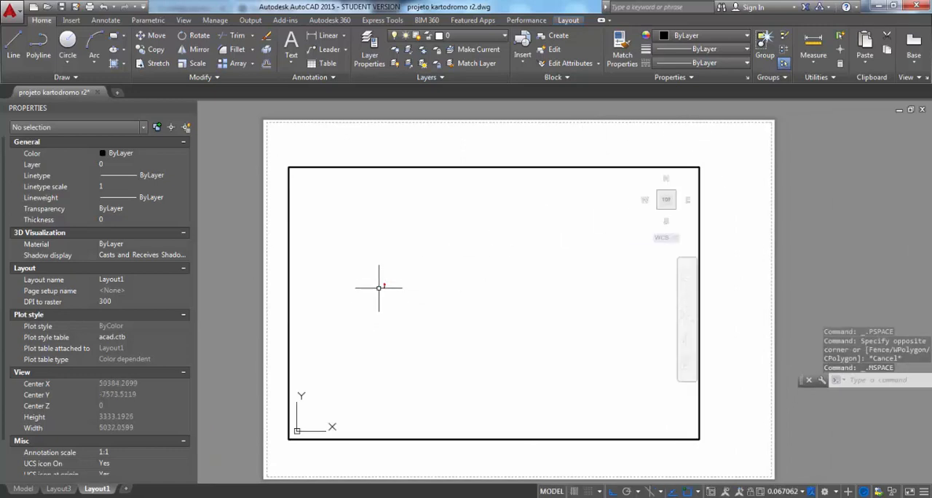
scroll(381, 281, "up", 10)
scroll(411, 273, "up", 15)
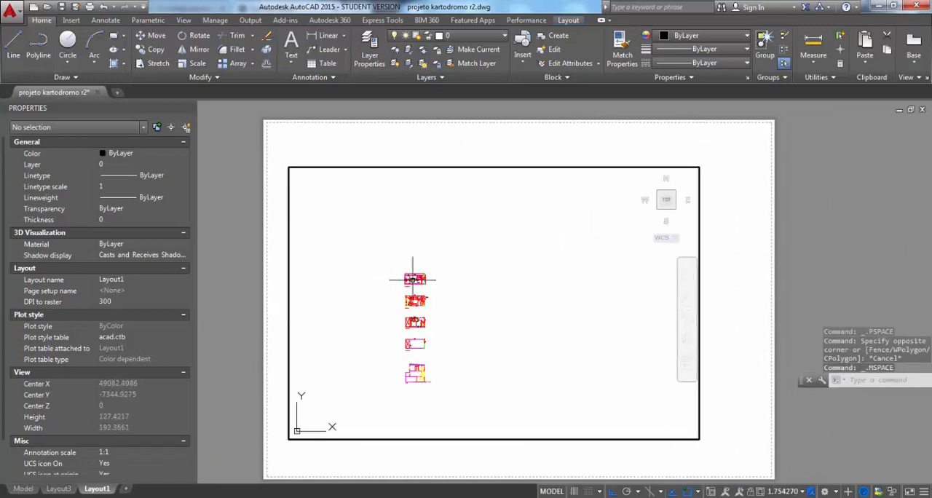
middle_click_drag(340, 320, 436, 313)
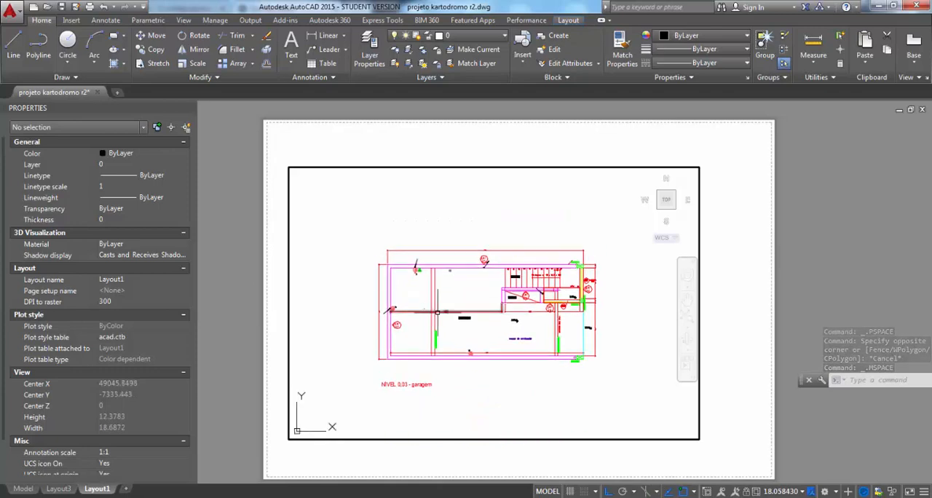
scroll(441, 305, "up", 3)
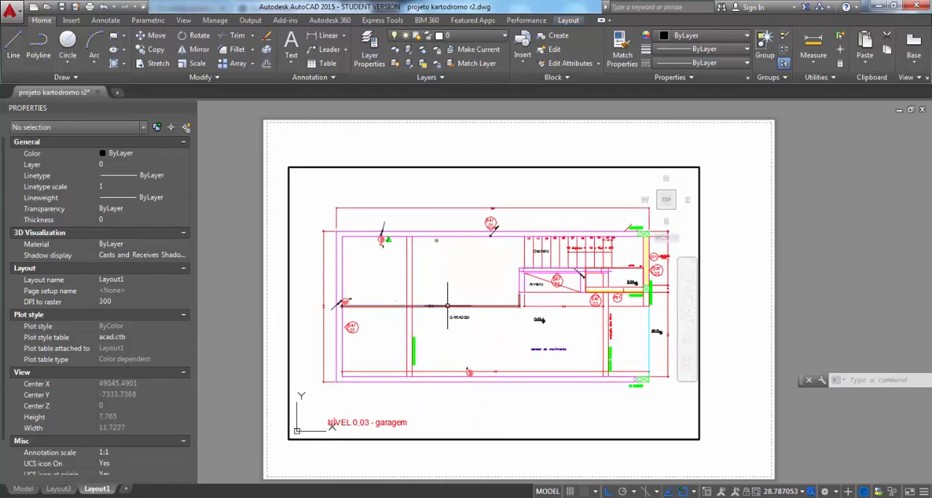
Scale the garage plan in the active viewport to 1:50 using ZOOM with a factor of 1000/50xp
mouse_move(447, 306)
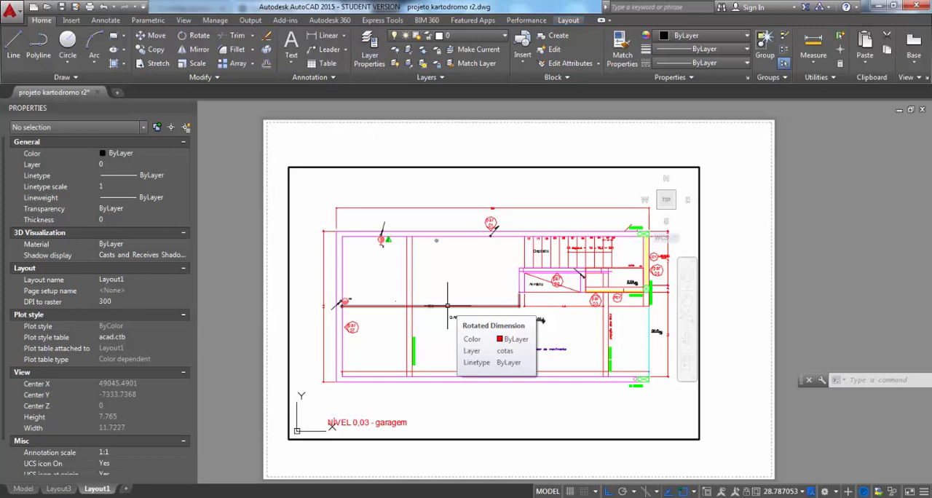
scroll(470, 272, "down", 2)
scroll(472, 267, "up", 2)
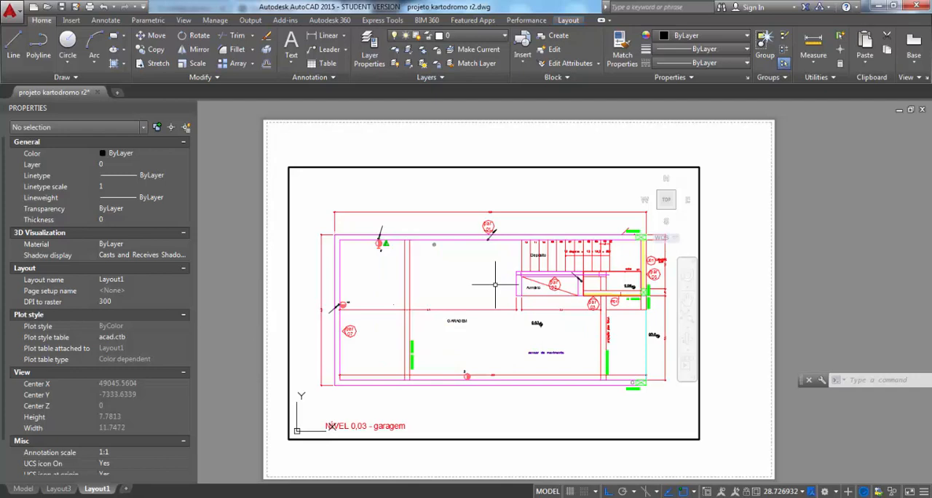
type("z")
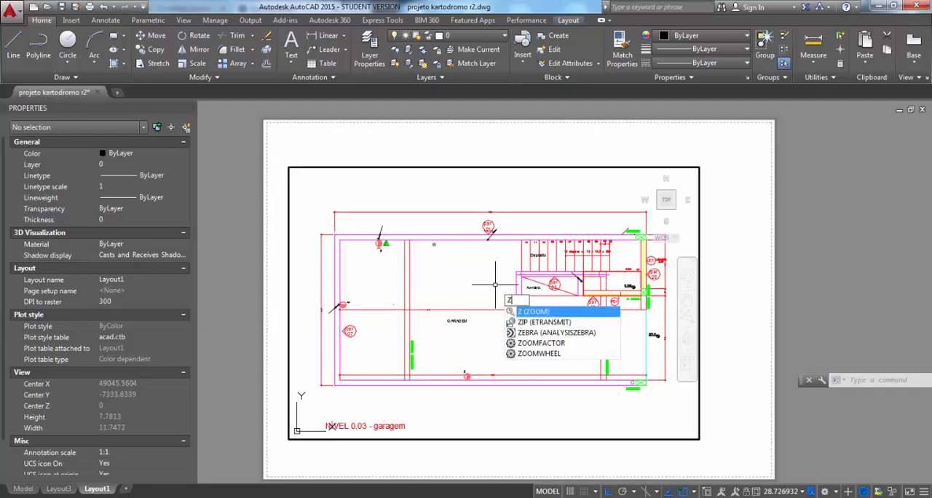
key("Return")
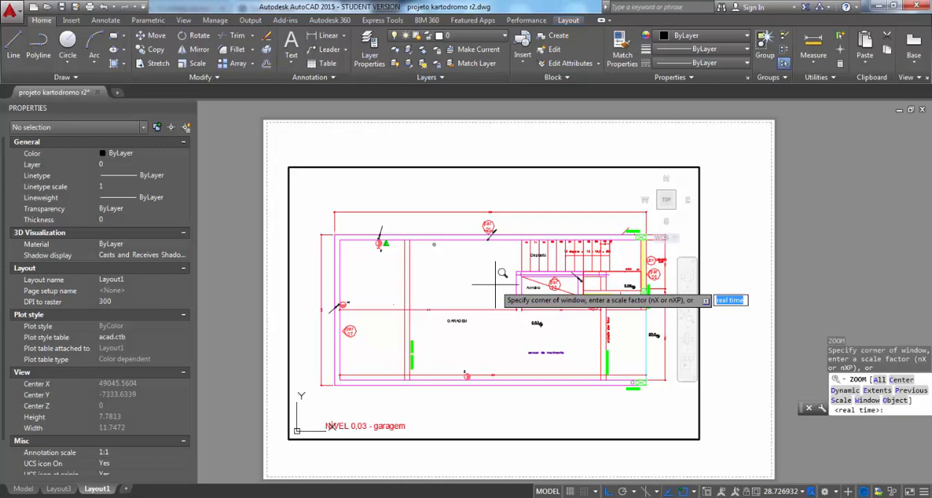
type("10100")
key("BackSpace")
key("BackSpace")
key("BackSpace")
type("00/50xp")
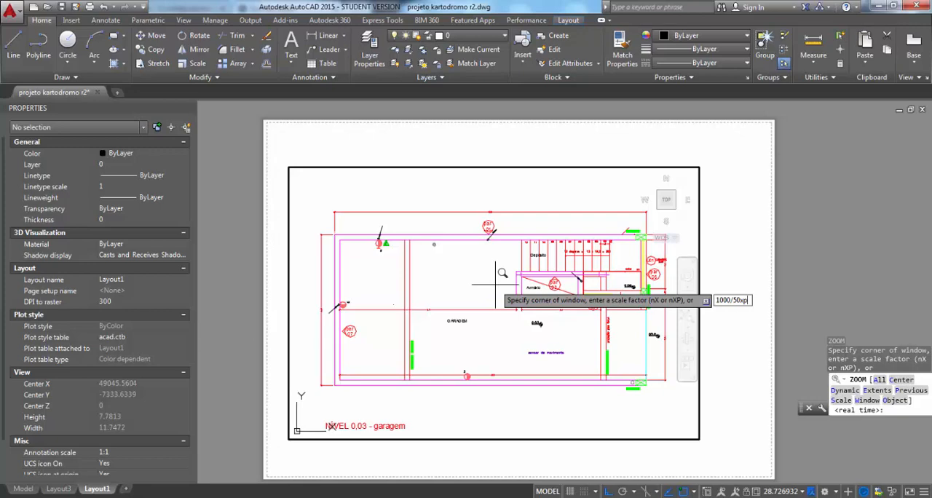
key("Return")
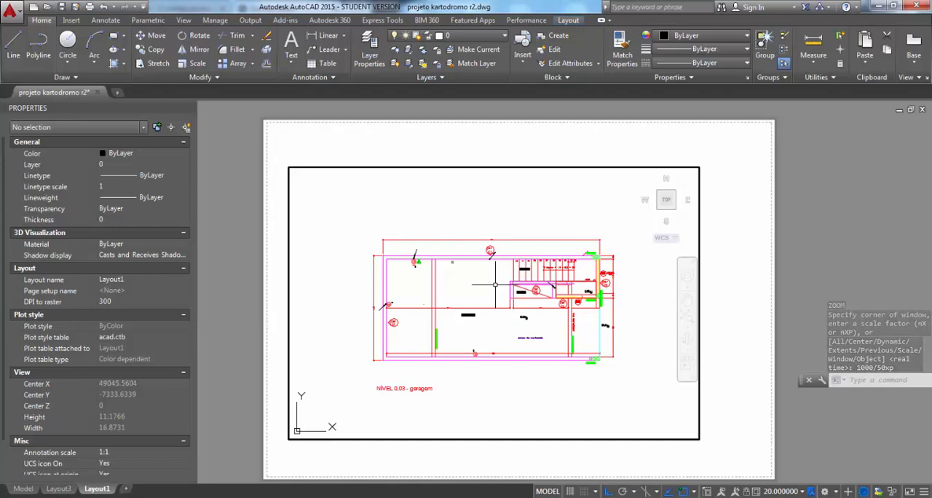
Reapply the 1000/50xp zoom factor, shift the garage plan to the viewport's upper-left area and return to paper space
scroll(495, 284, "up", 3)
scroll(495, 284, "down", 4)
scroll(495, 285, "up", 4)
scroll(495, 284, "down", 4)
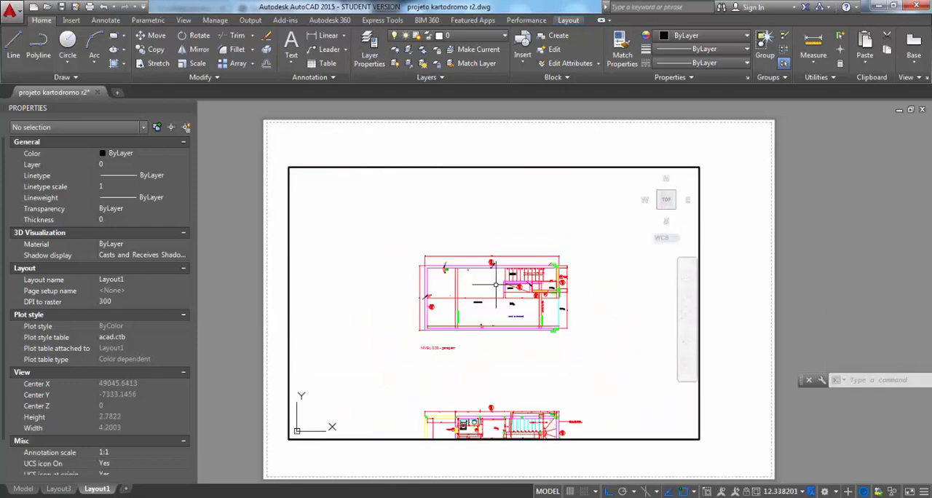
scroll(496, 285, "up", 2)
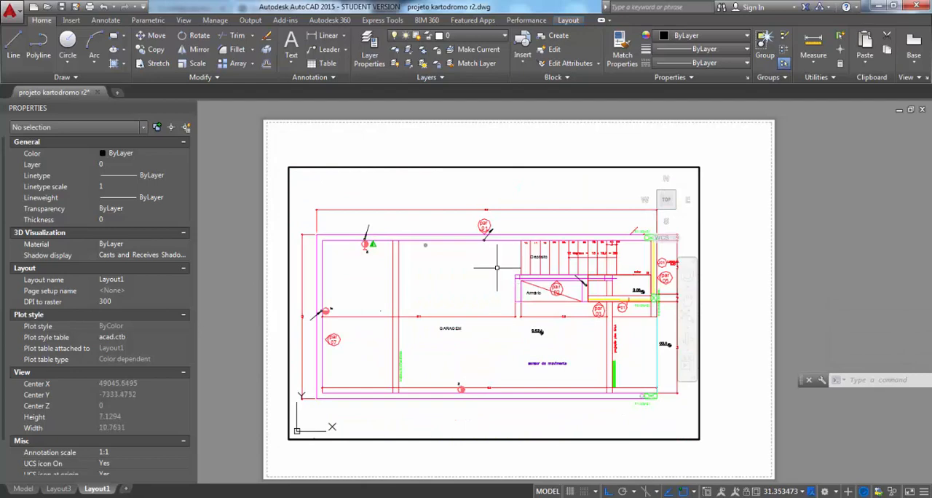
type("z")
key("Return")
type("1000/50")
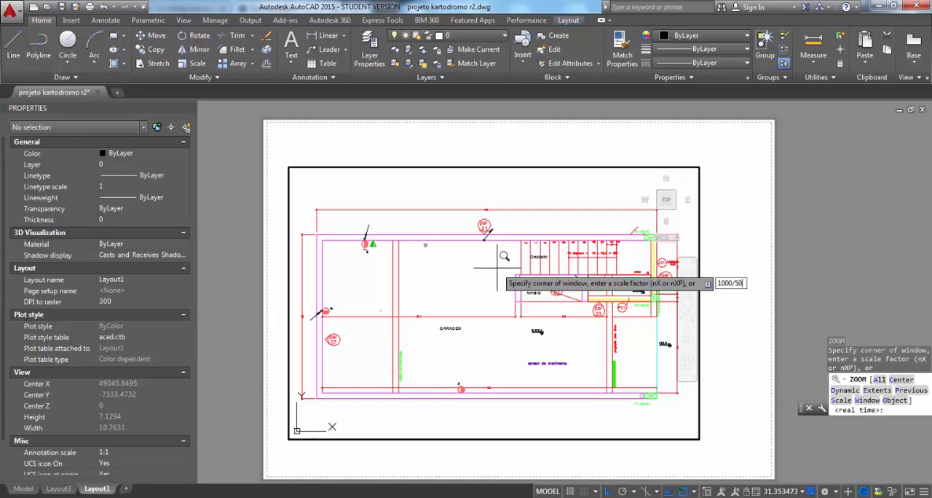
type("xp")
key("Return")
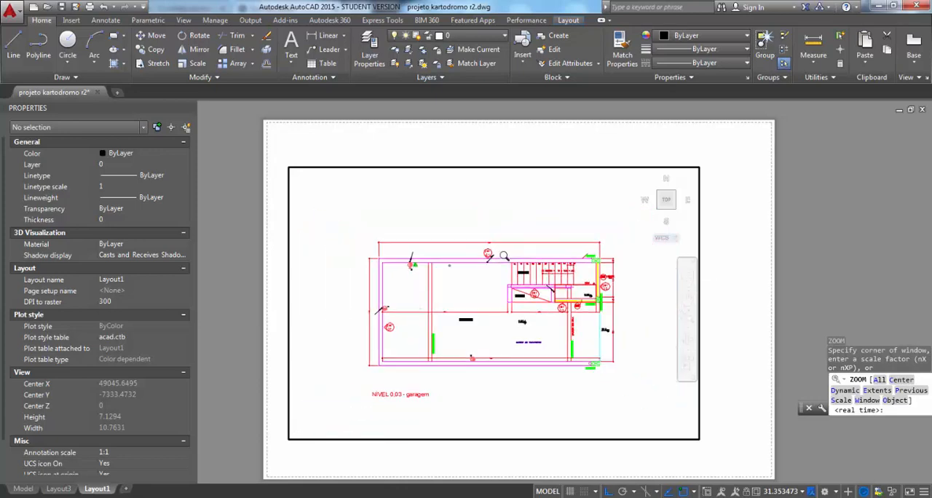
mouse_move(490, 294)
middle_mouse_down()
mouse_move(477, 263)
mouse_move(421, 279)
mouse_move(452, 279)
mouse_move(421, 269)
mouse_move(530, 285)
mouse_move(465, 283)
mouse_move(480, 269)
mouse_move(430, 237)
middle_mouse_up()
double_click(468, 144)
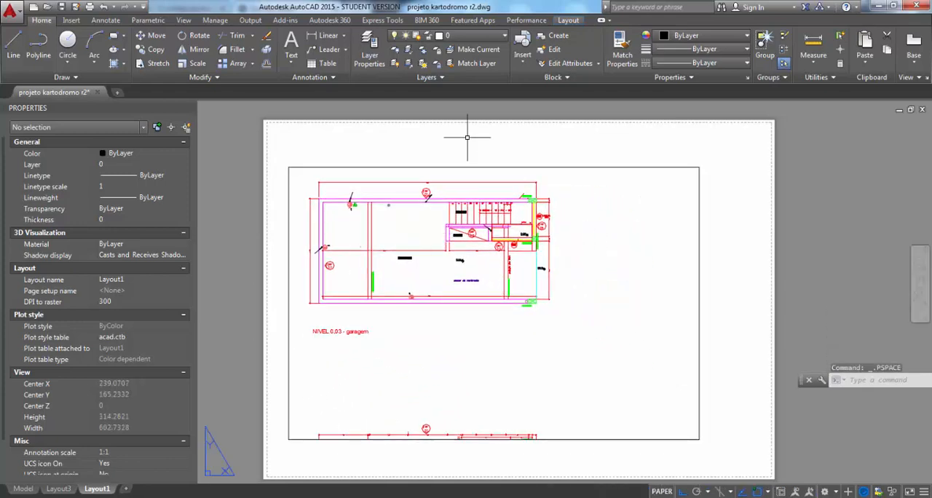
Shrink the viewport by its lower-right corner to about 223 by 125 so it closely surrounds the garage plan
left_click(531, 167)
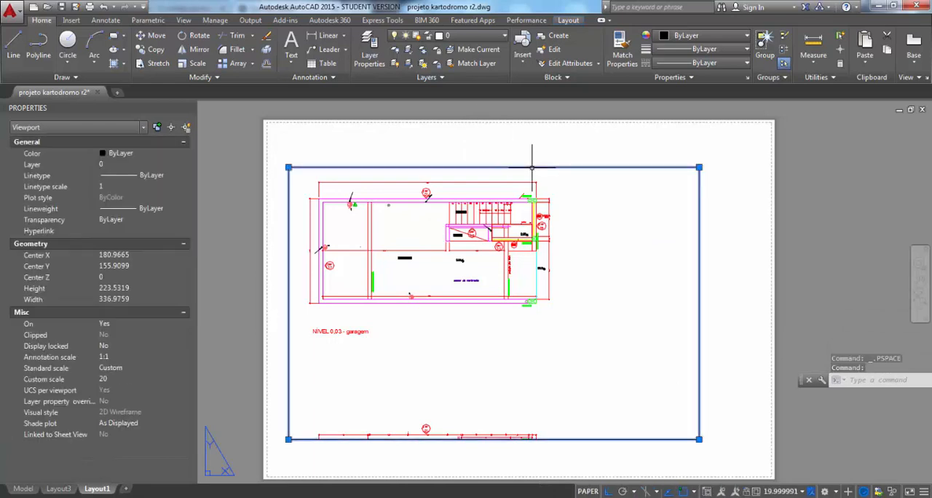
left_click(699, 439)
left_click(559, 439)
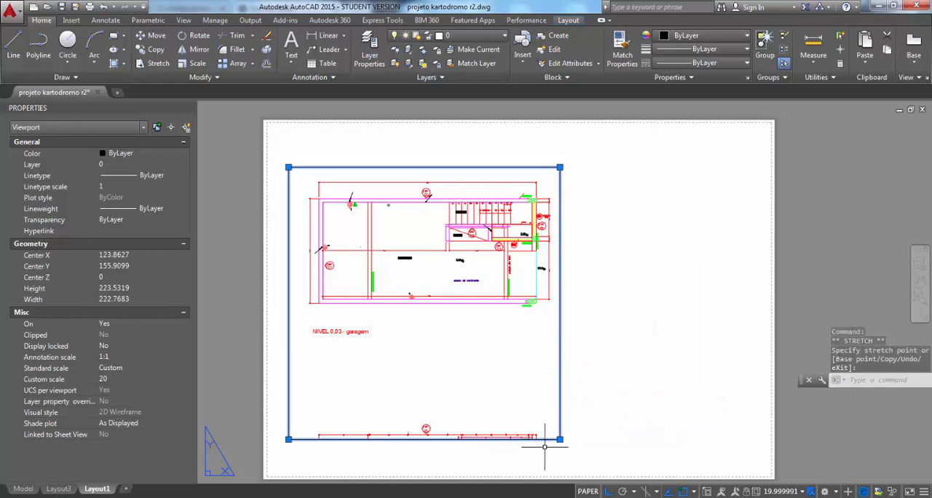
left_click(559, 439)
left_click(588, 318)
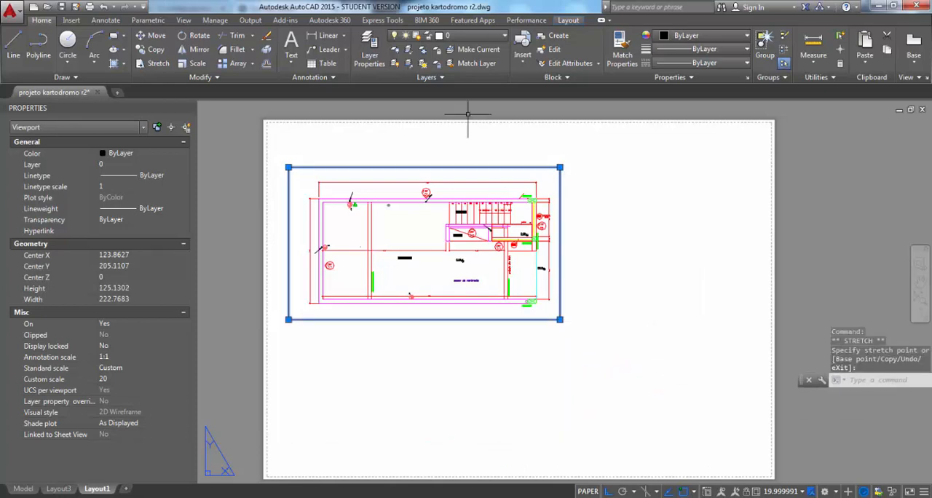
key("Escape")
key("Escape")
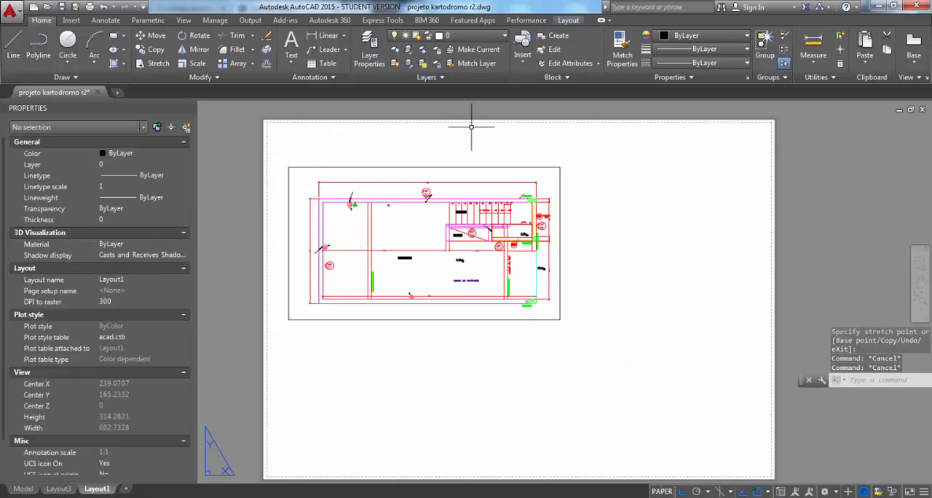
Move the viewport across to the right side of the sheet and back to the left side
type("m")
key("Return")
left_click(472, 167)
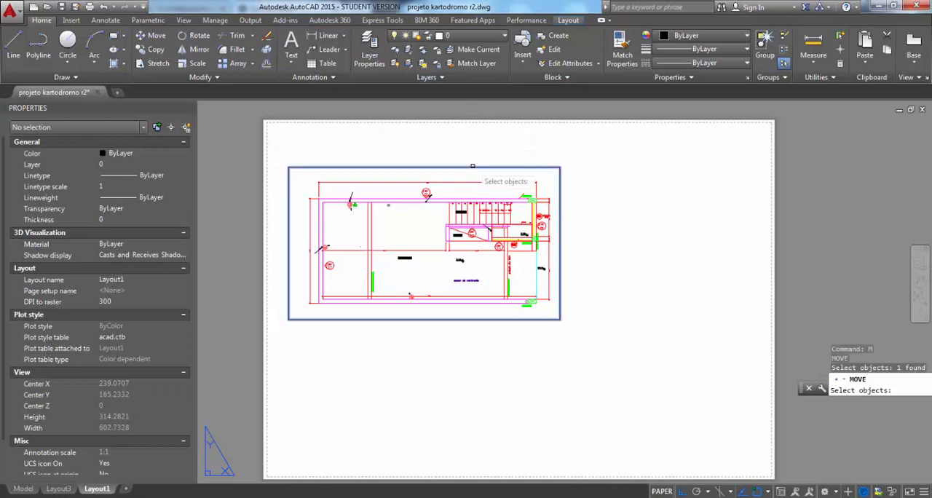
key("Return")
left_click(446, 143)
left_click(643, 166)
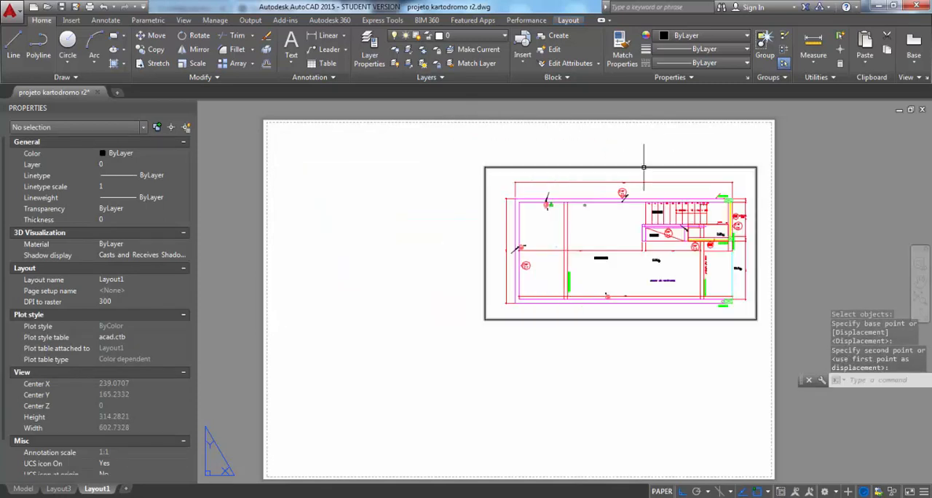
left_click(643, 167)
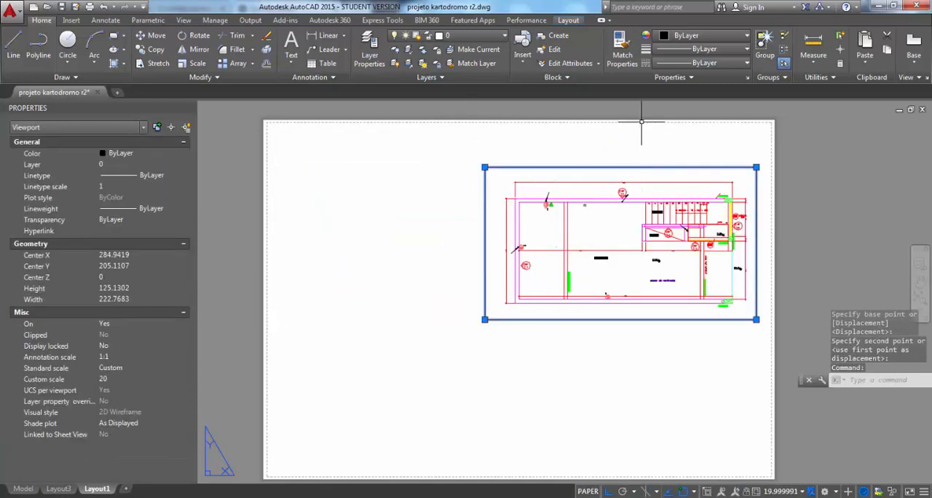
key("Return")
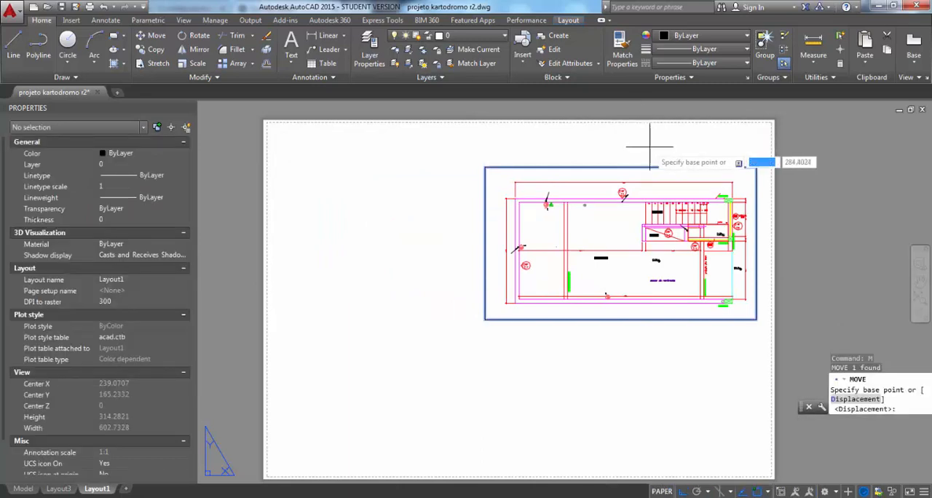
left_click(642, 130)
left_click(456, 132)
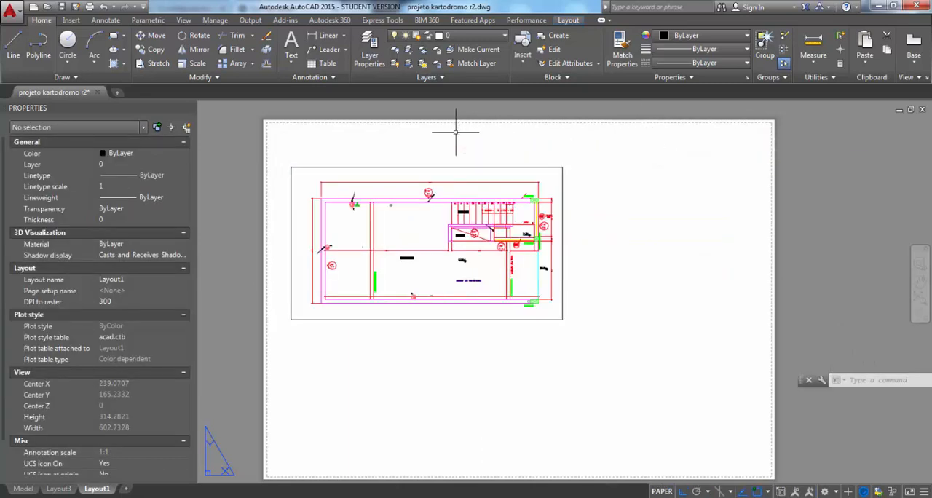
Shrink the viewport to about 154 by 79 so it crops the plan, and briefly enter its model space
left_click(551, 319)
left_click(562, 319)
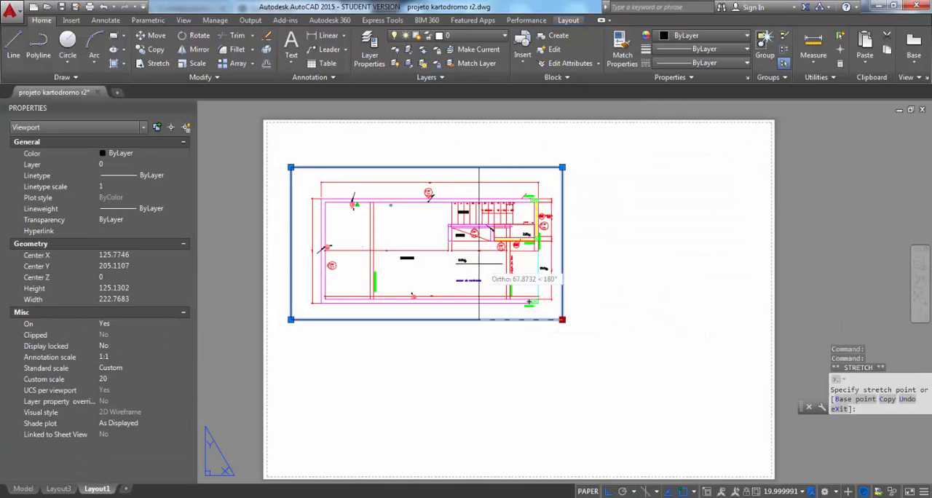
left_click(478, 320)
left_click(478, 319)
left_click(503, 265)
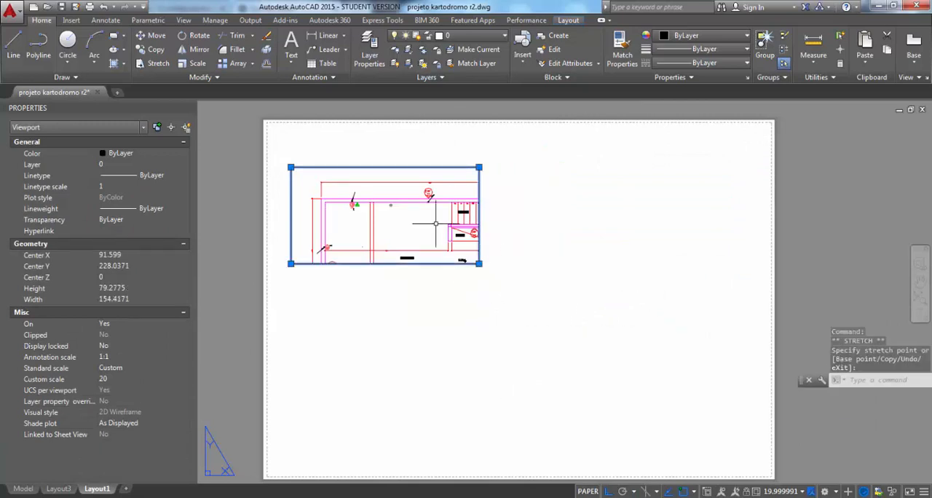
double_click(426, 219)
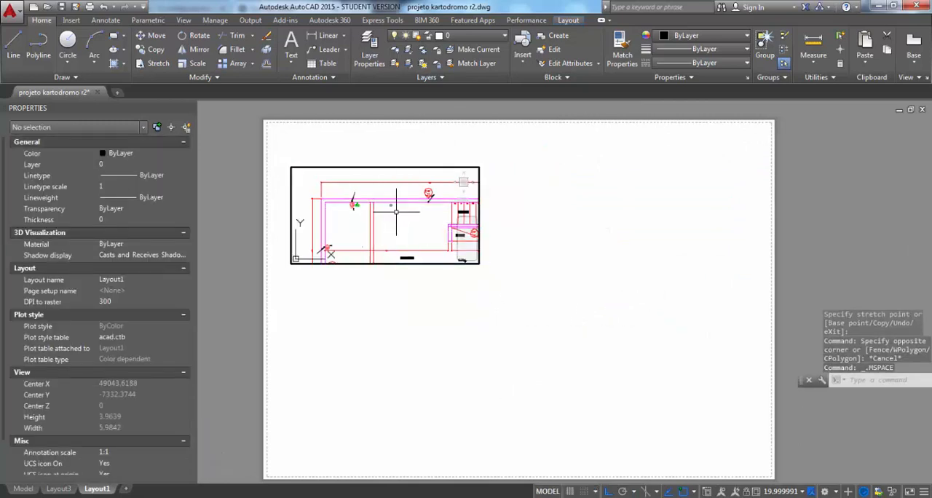
double_click(492, 271)
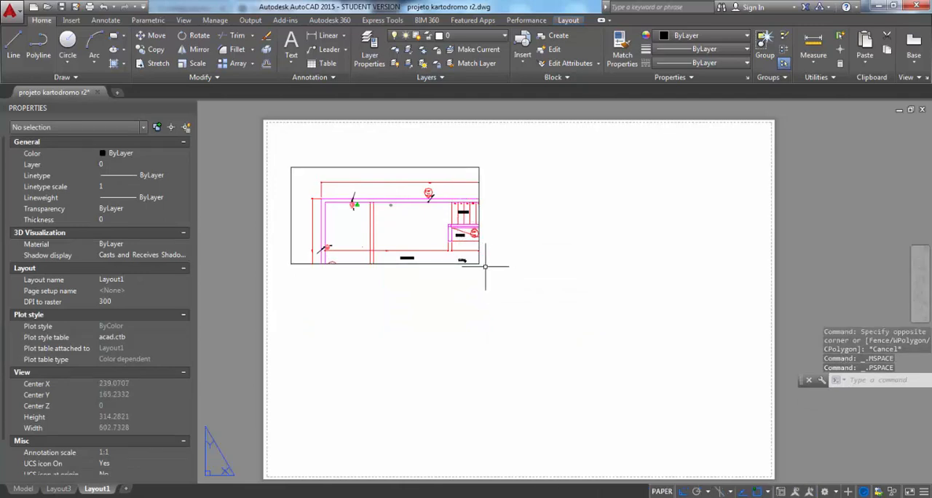
Stretch the viewport's lower-right corner outward to about 249 by 128 so the whole garage plan fits
left_click(479, 265)
left_click(479, 263)
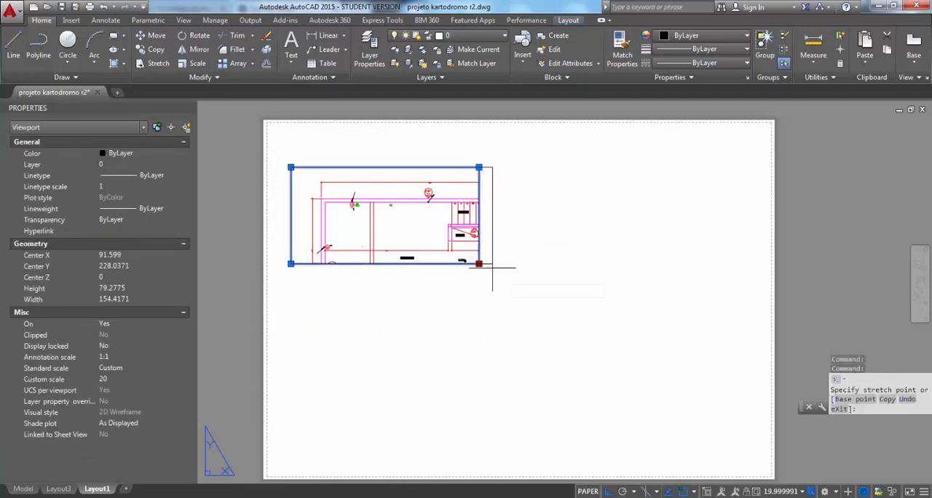
left_click(594, 304)
left_click(594, 303)
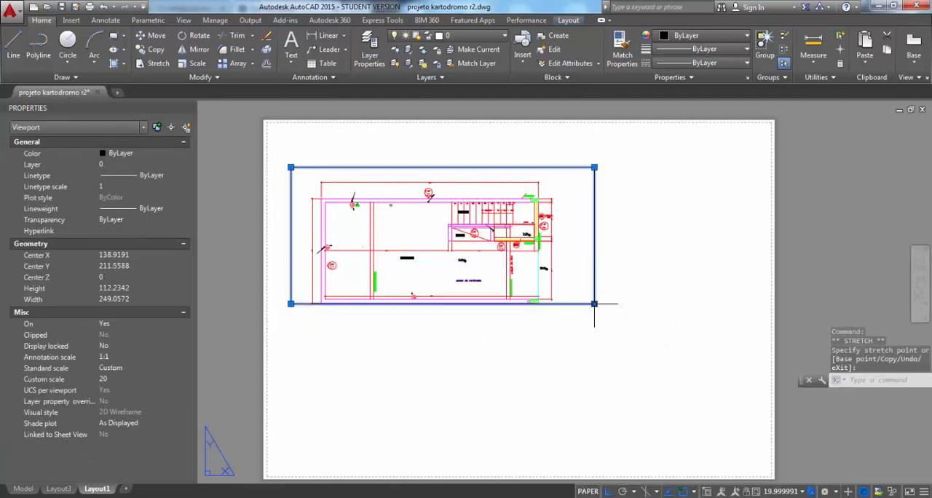
left_click(595, 323)
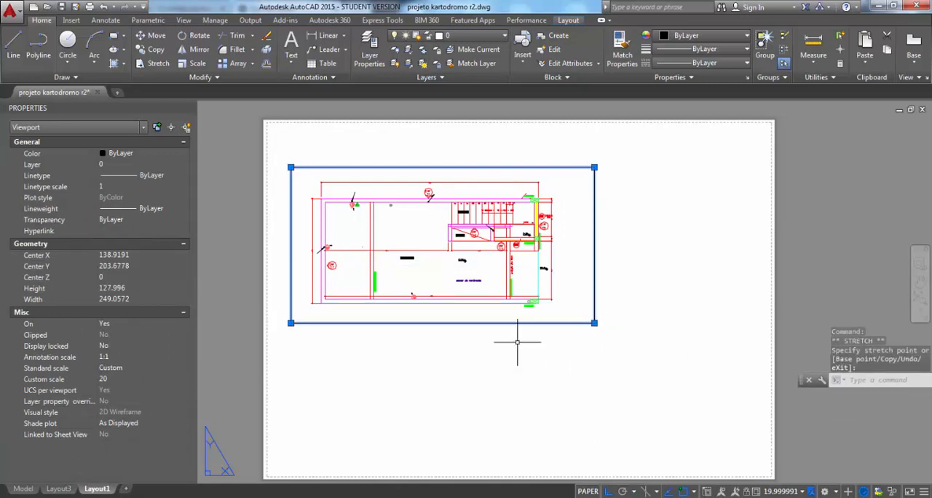
key("Escape")
key("Escape")
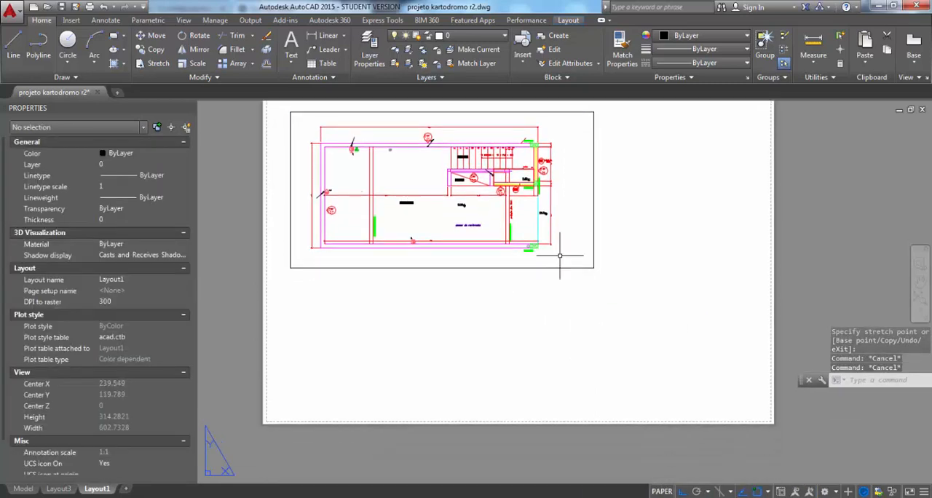
Move the garage viewport straight up, closer to the top edge of the sheet
middle_click_drag(557, 288, 552, 307)
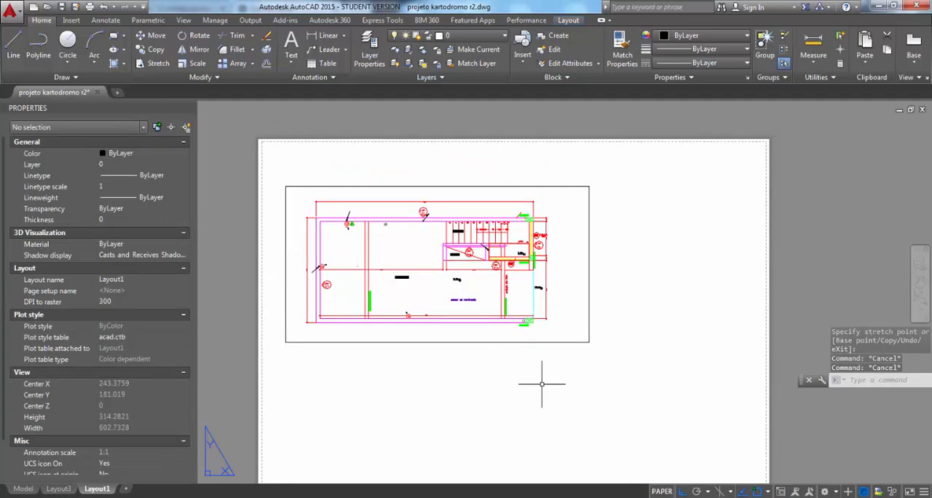
type("m")
key("Return")
left_click(575, 350)
left_click(548, 326)
key("Return")
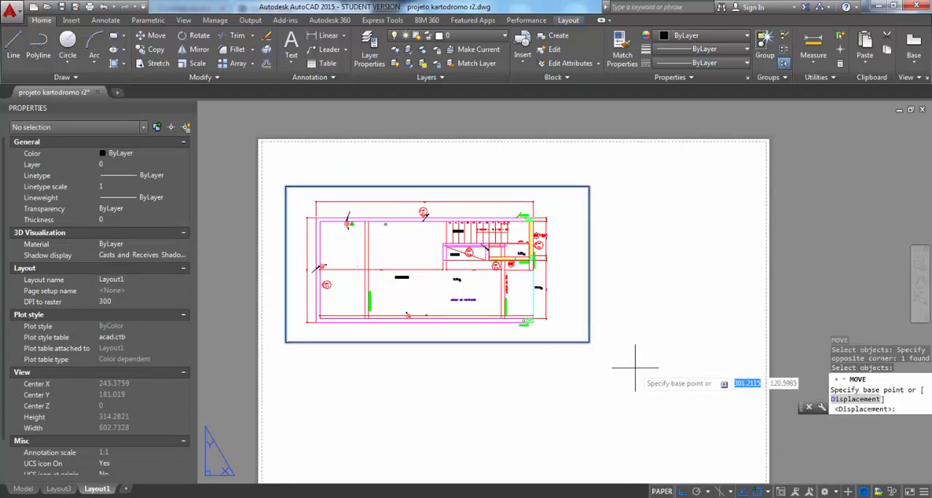
left_click(634, 368)
left_click(634, 345)
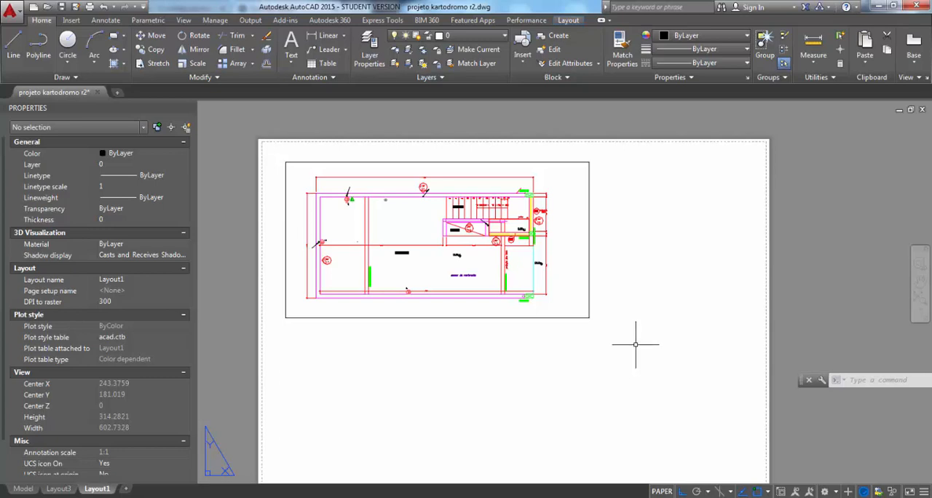
Create a second rectangular viewport directly below the garage viewport, about as wide as it and ending near the sheet's lower margin
middle_click_drag(485, 234, 488, 220)
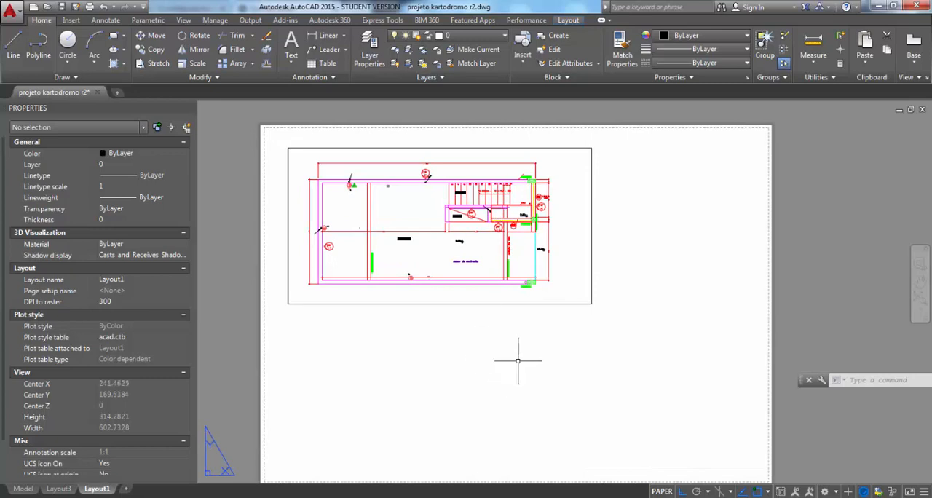
scroll(518, 361, "down", 2)
scroll(524, 361, "up", 2)
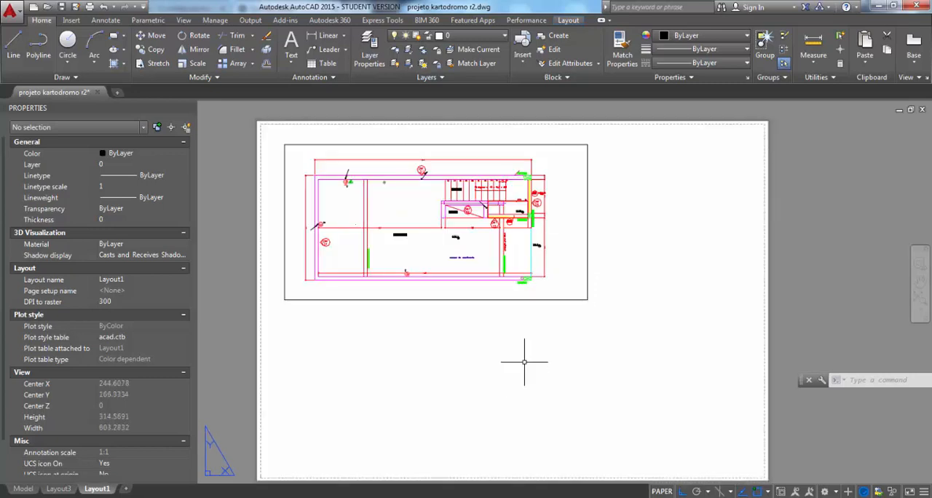
key("Return")
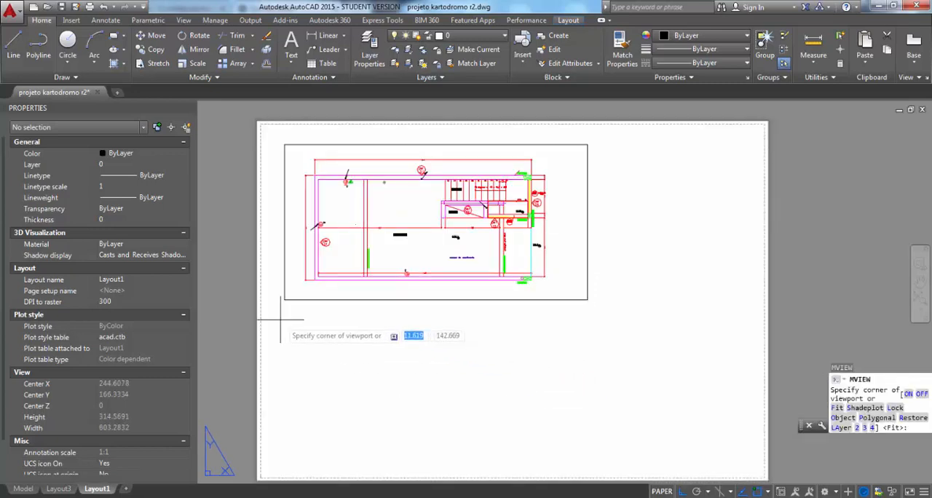
left_click(287, 315)
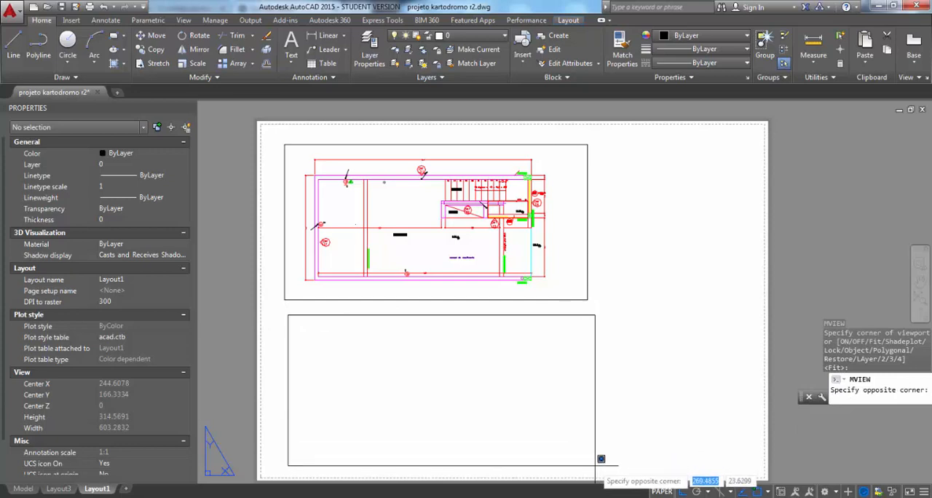
left_click(595, 466)
Frame the garage staircase area in the lower viewport, scale it 1:25 with a zoom factor of 1000/25xp, and return to paper space
double_click(384, 383)
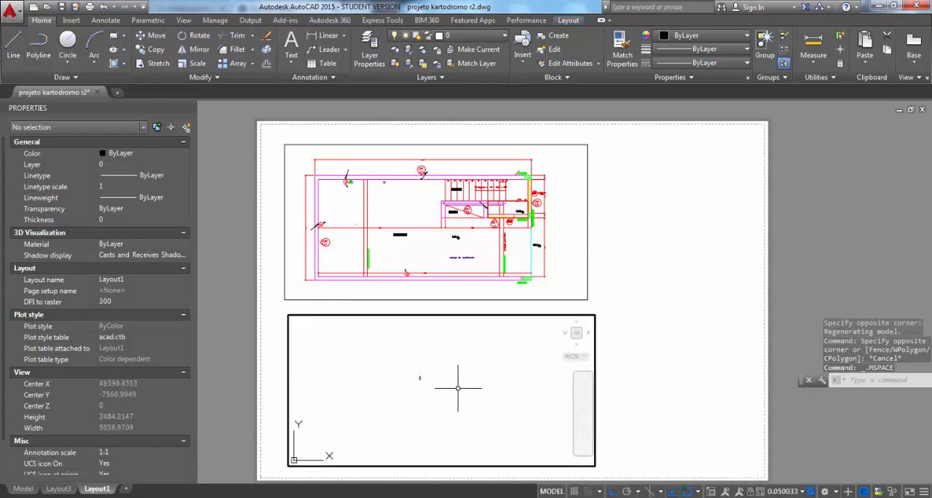
scroll(356, 375, "up", 15)
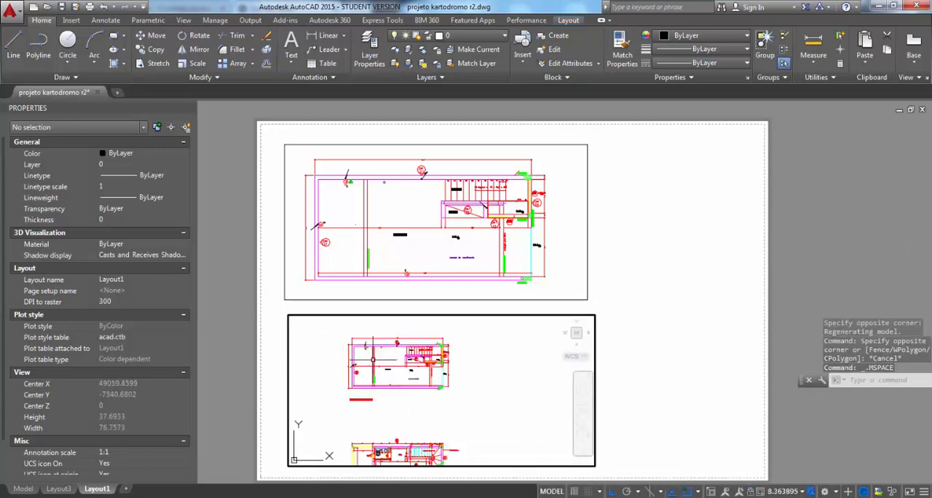
scroll(436, 364, "up", 3)
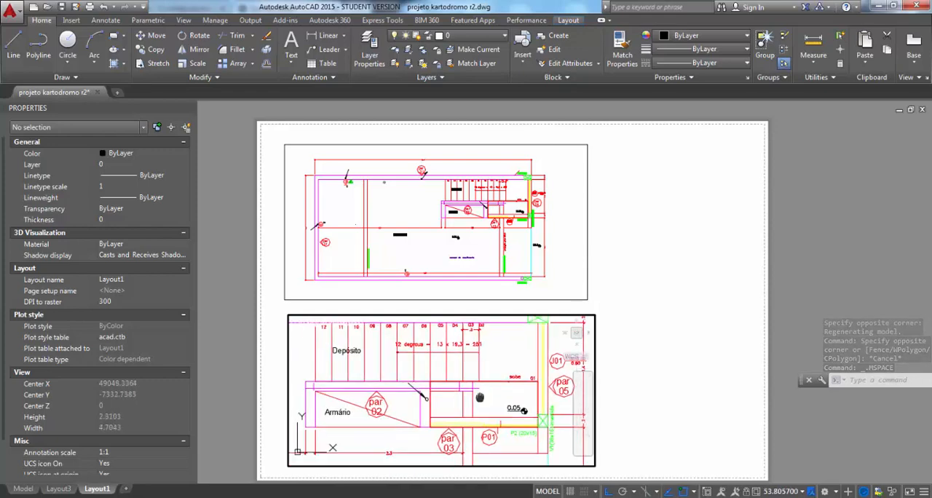
key("Escape")
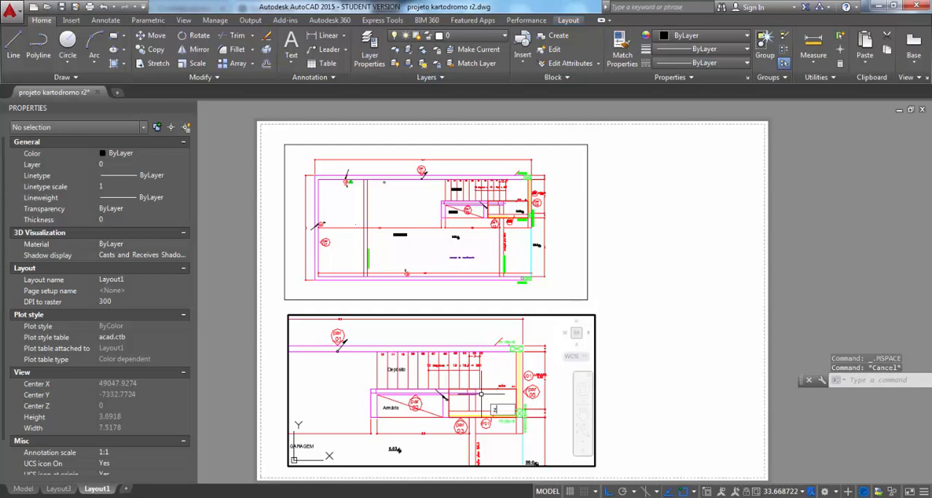
type("z")
key("Return")
type("1000/25")
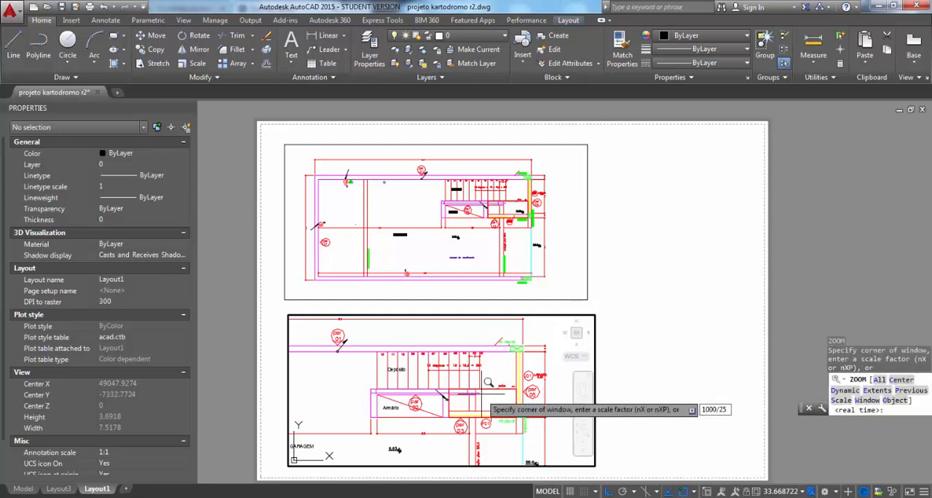
type("xp")
key("Return")
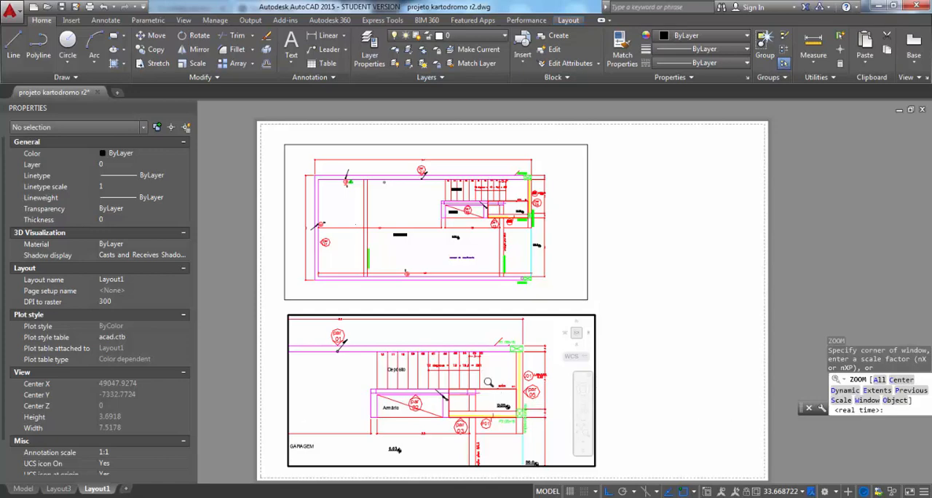
double_click(645, 363)
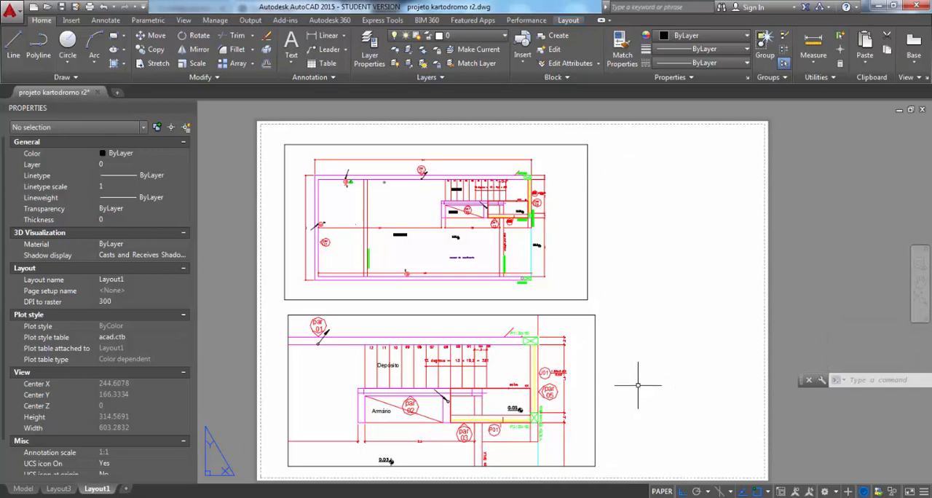
middle_click_drag(638, 385, 636, 348)
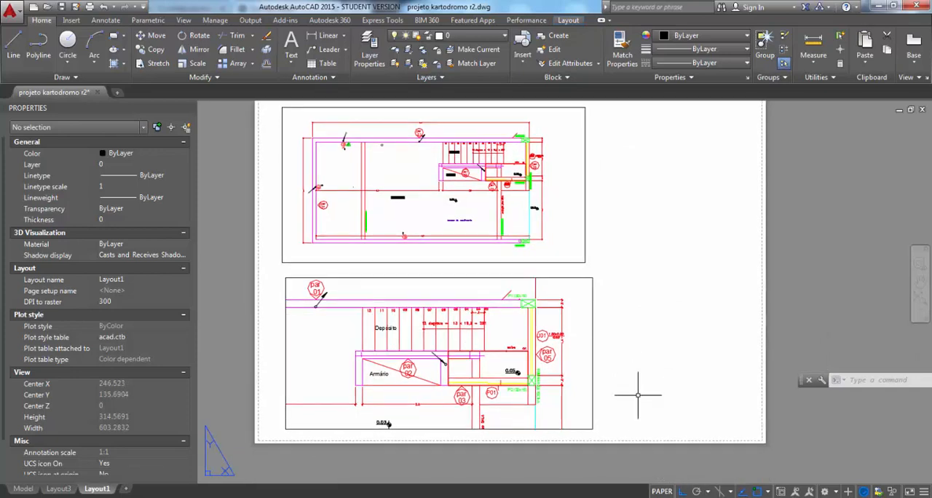
key("Return")
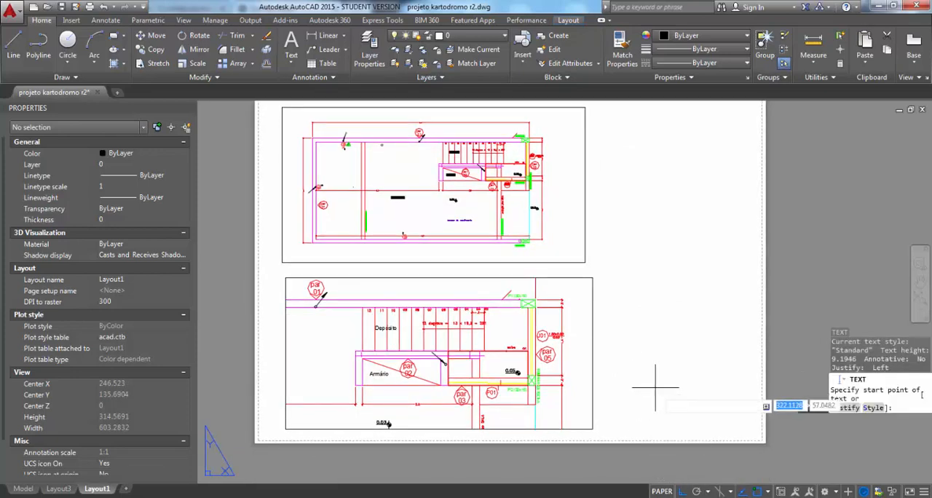
left_click(612, 388)
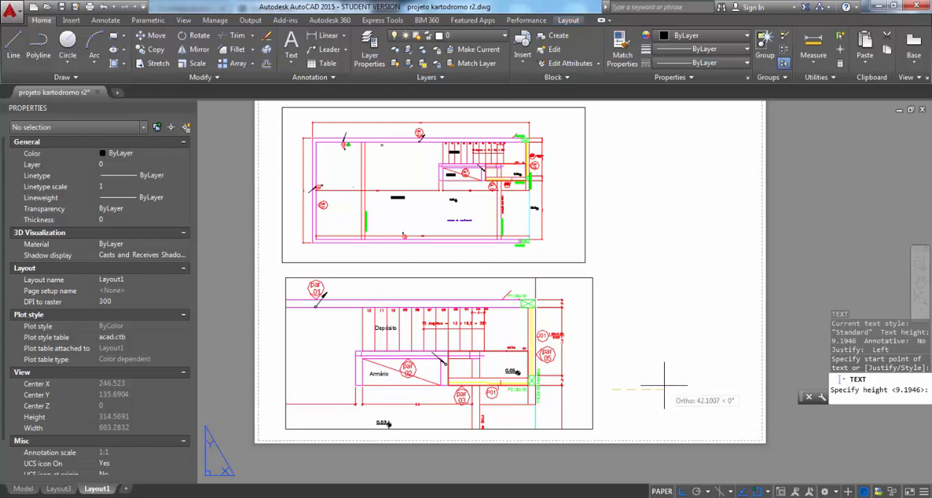
key("Return")
key("Escape")
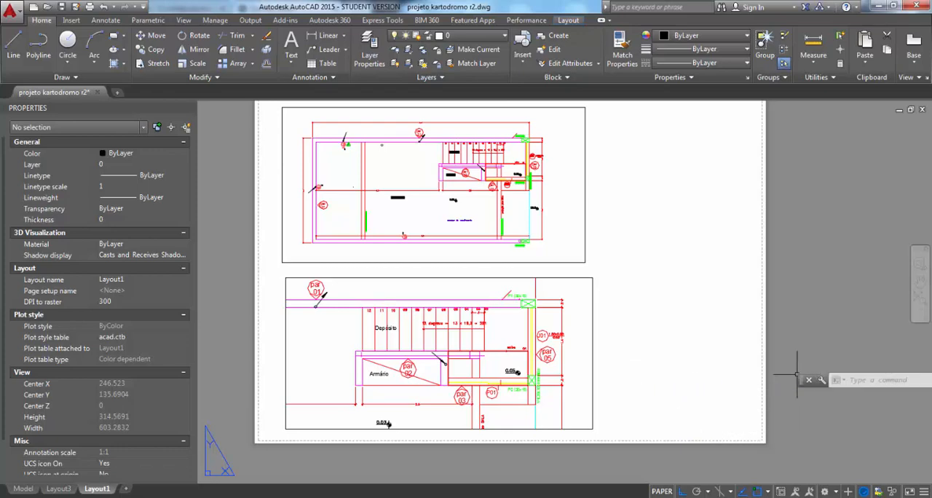
Activate the garage viewport's model space and switch directly to the staircase viewport below it
middle_click_drag(350, 335, 356, 369)
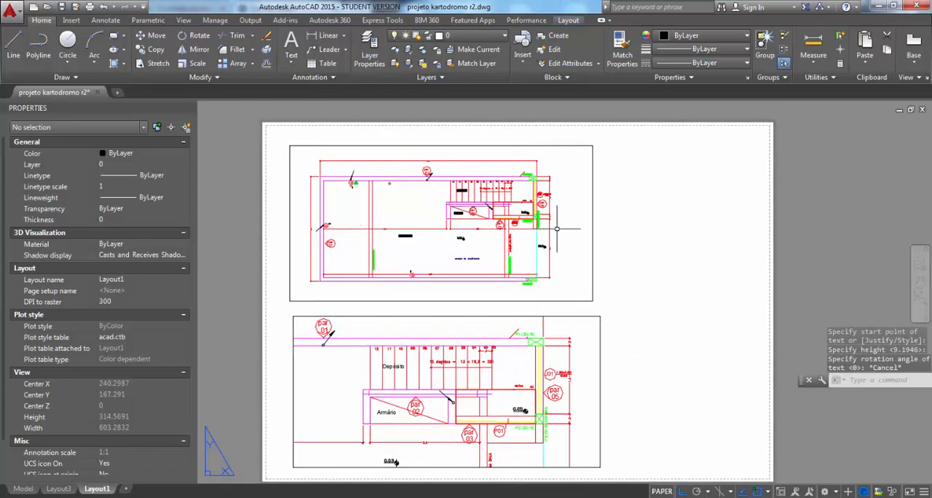
middle_click_drag(609, 345, 607, 338)
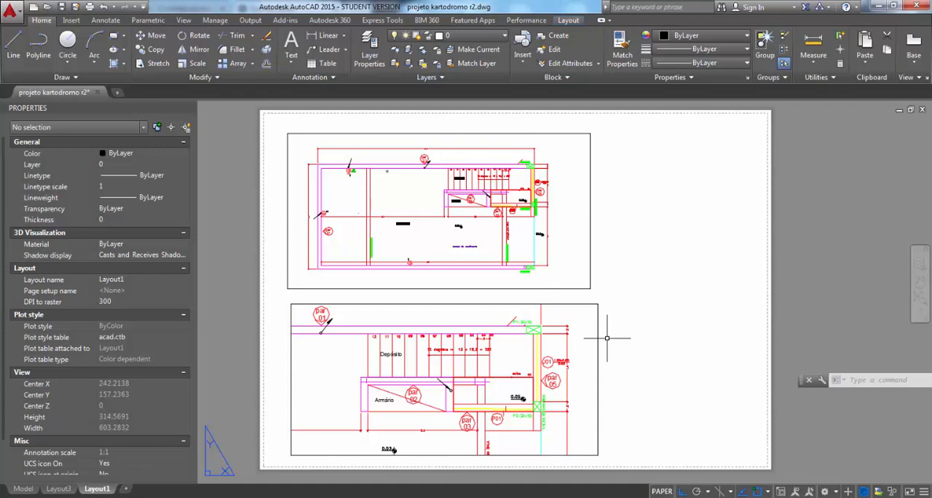
double_click(475, 248)
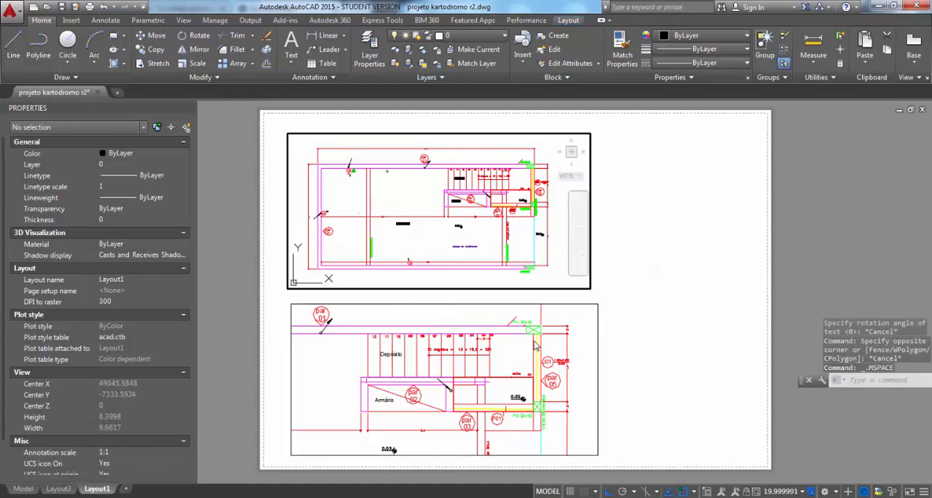
left_click(495, 316)
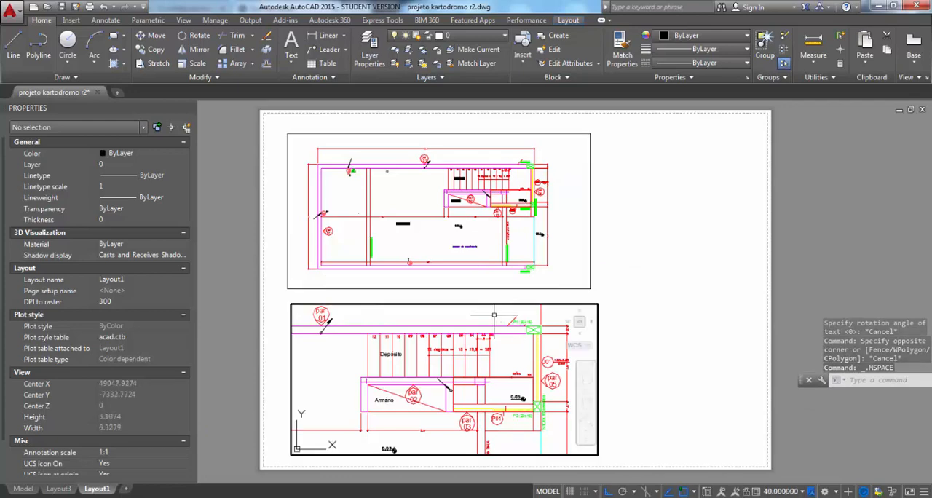
Switch to the full model space drawing at the garage plan and examine the on/off and freeze controls of its layers
left_click(24, 489)
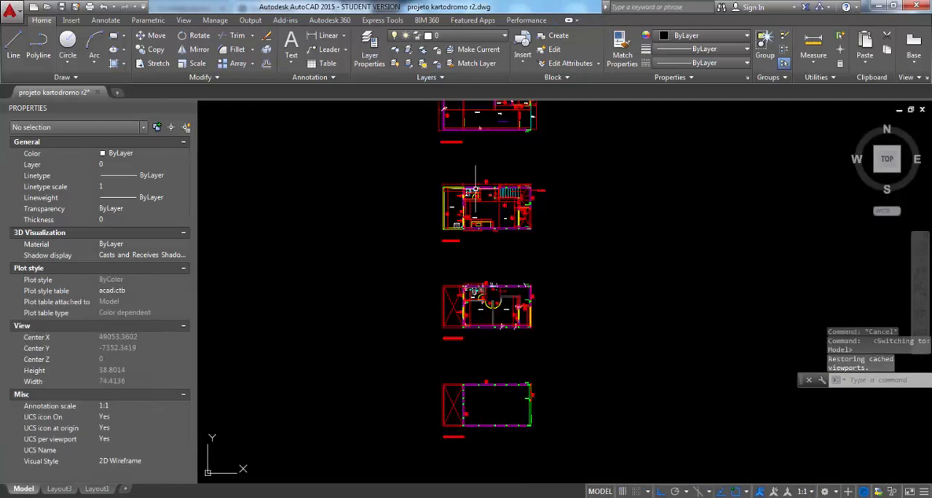
scroll(480, 264, "up", 8)
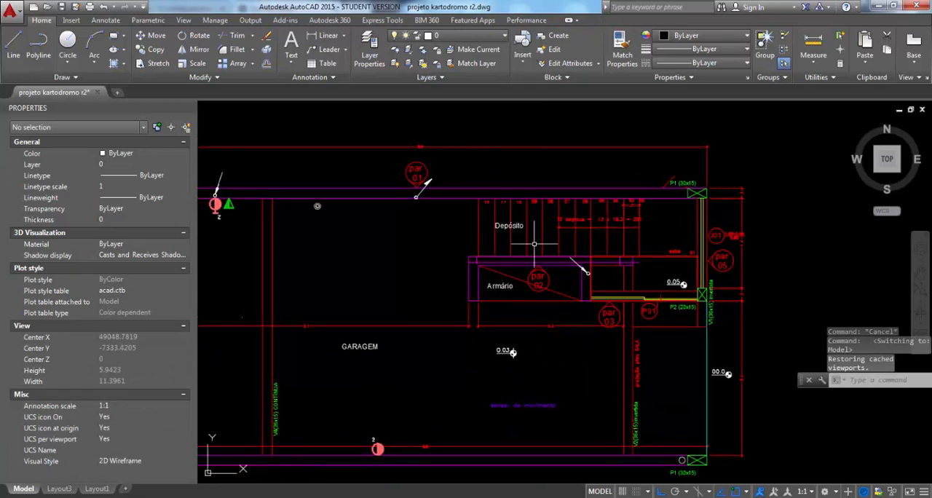
left_click(487, 36)
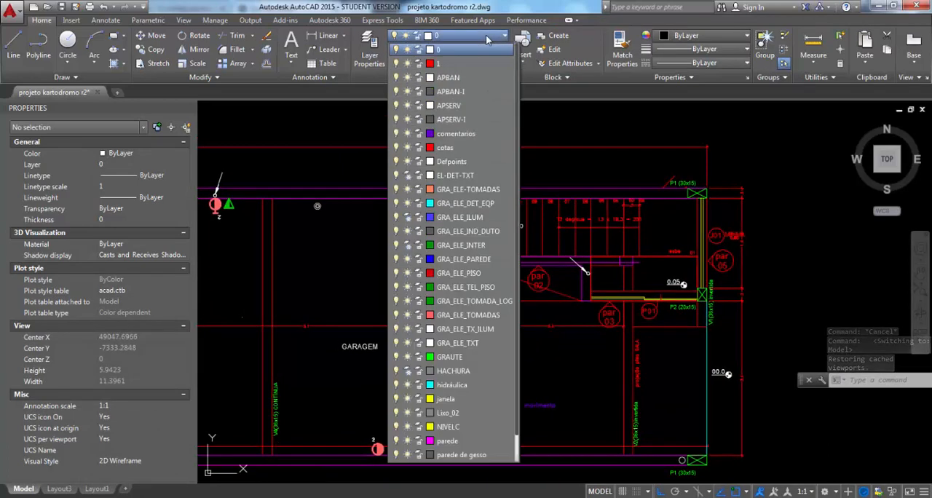
left_click(404, 109)
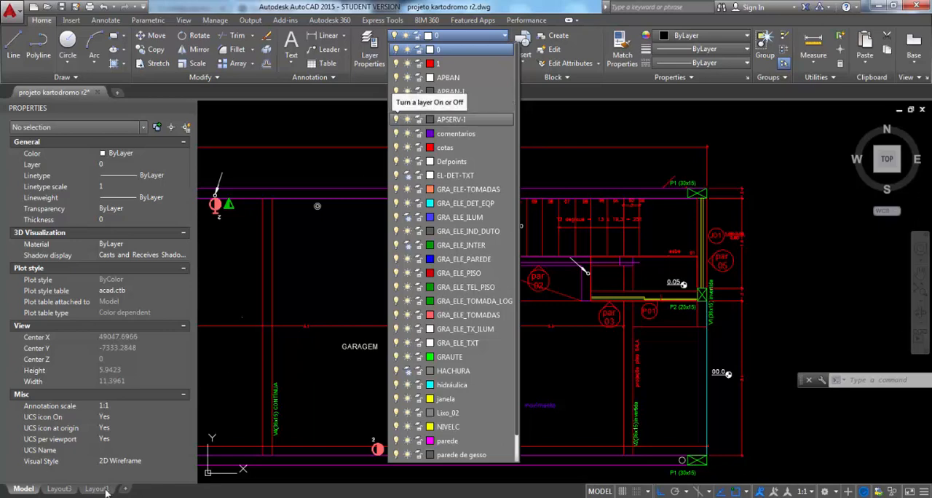
Return to Layout1, enlarge the view of the garage plan in paper space, and enter the garage viewport's model space
left_click(97, 488)
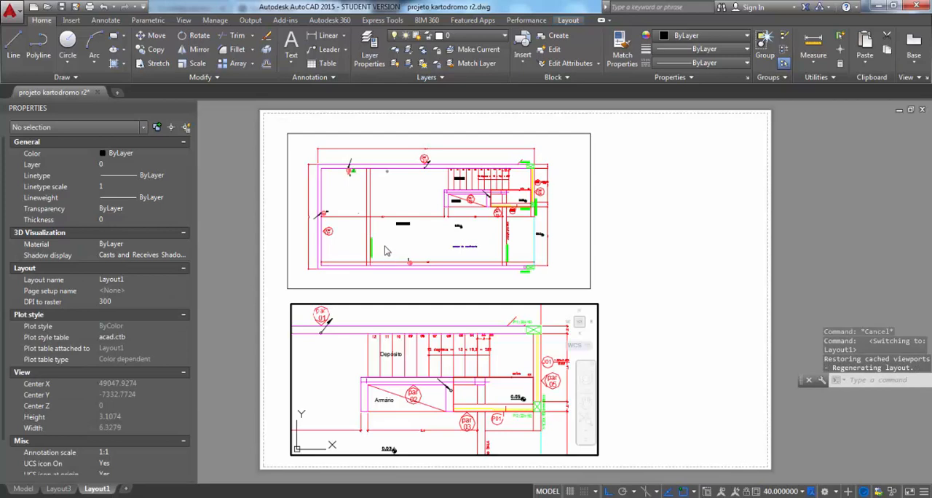
left_click(385, 248)
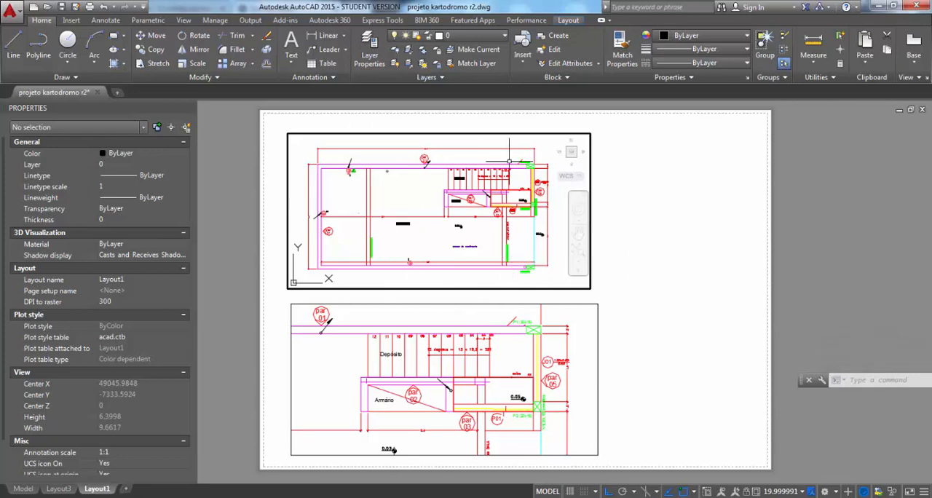
double_click(632, 220)
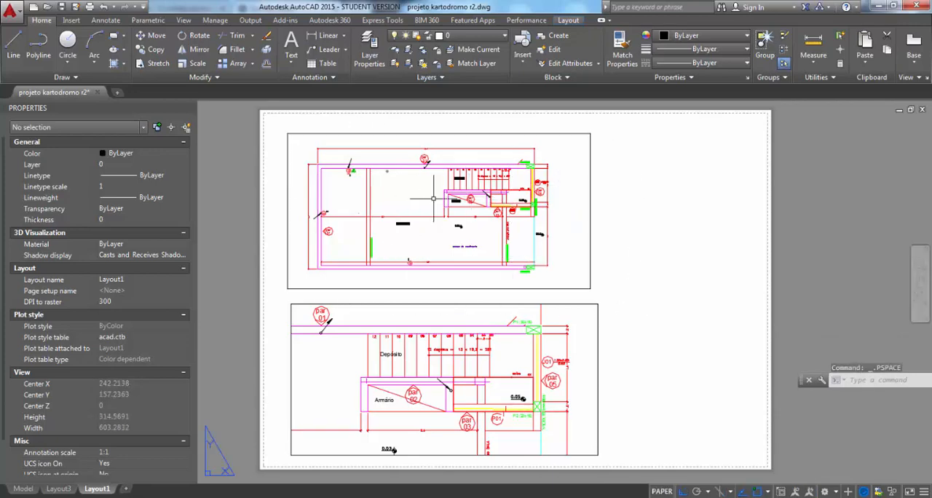
scroll(435, 198, "up", 4)
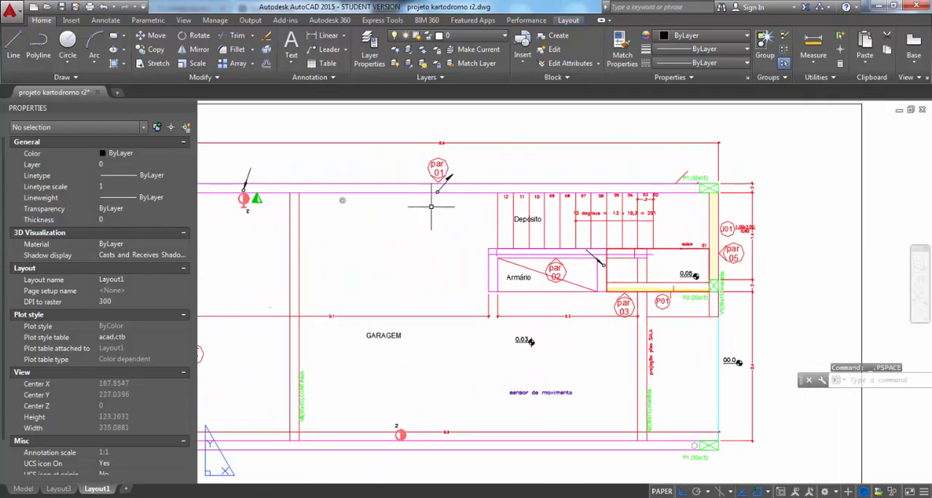
double_click(429, 219)
Select the green triangular outlet symbol on the garage's upper wall to check its layer, and clear the selection
left_click(247, 198)
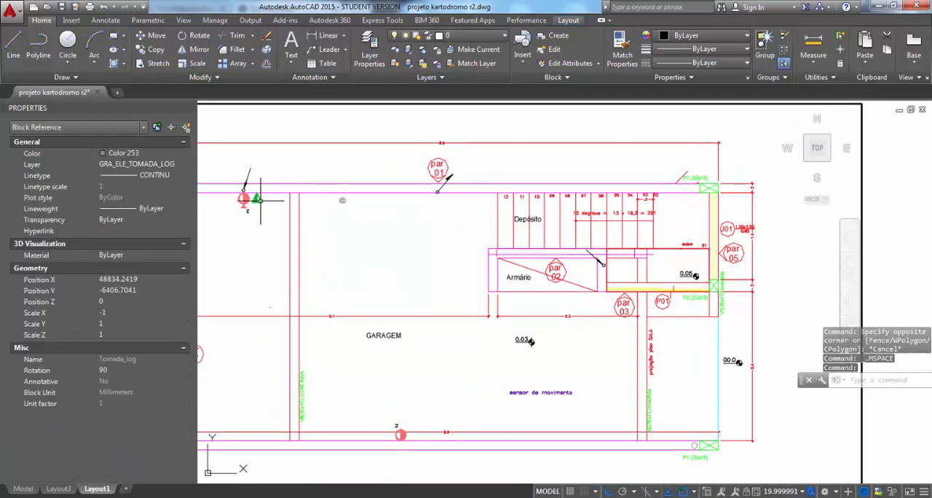
left_click(261, 233)
key("Escape")
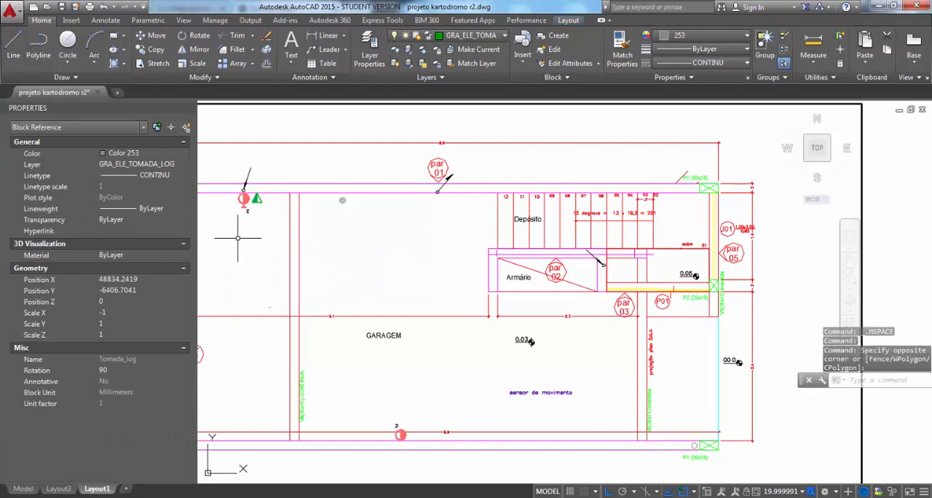
key("Escape")
Freeze the red socket symbol's layer, GRA_ELE_TOMADAS, in the garage viewport only
left_click(245, 211)
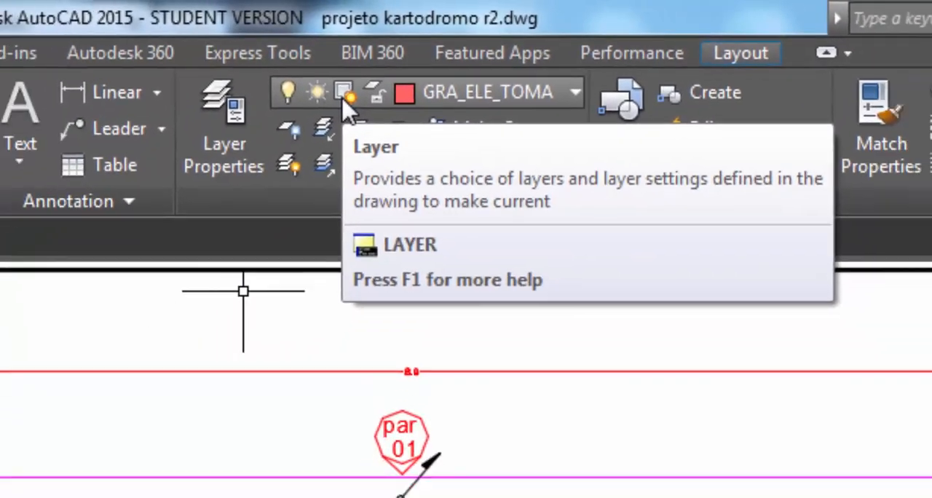
left_click(325, 125)
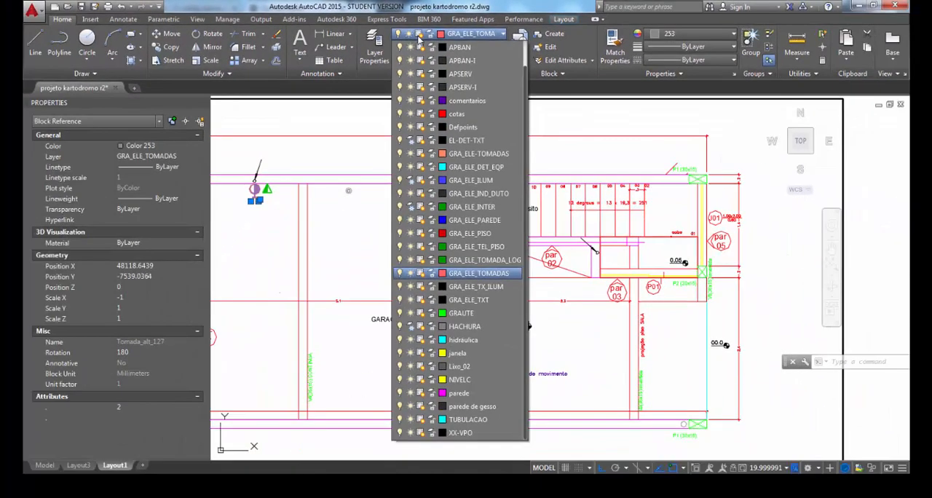
left_click(422, 274)
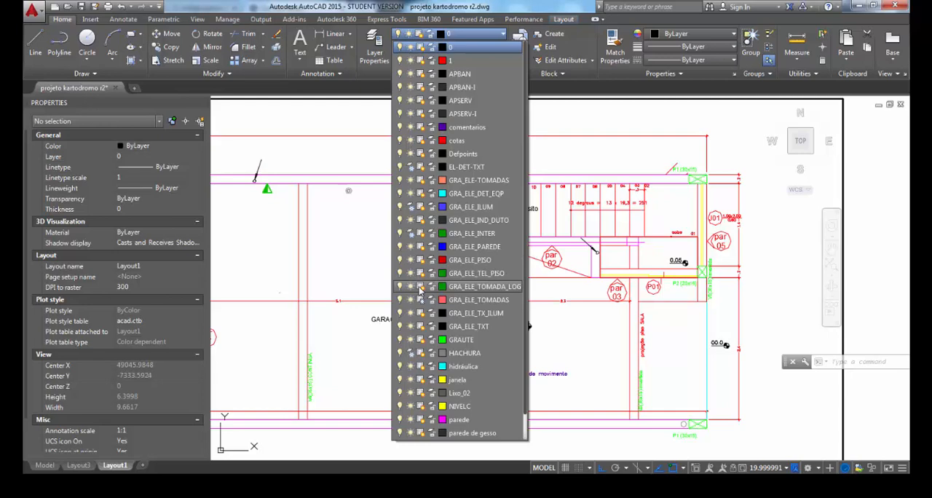
Check the green triangular symbol's layer again, and return to paper space to view both viewports on the whole sheet
left_click(340, 159)
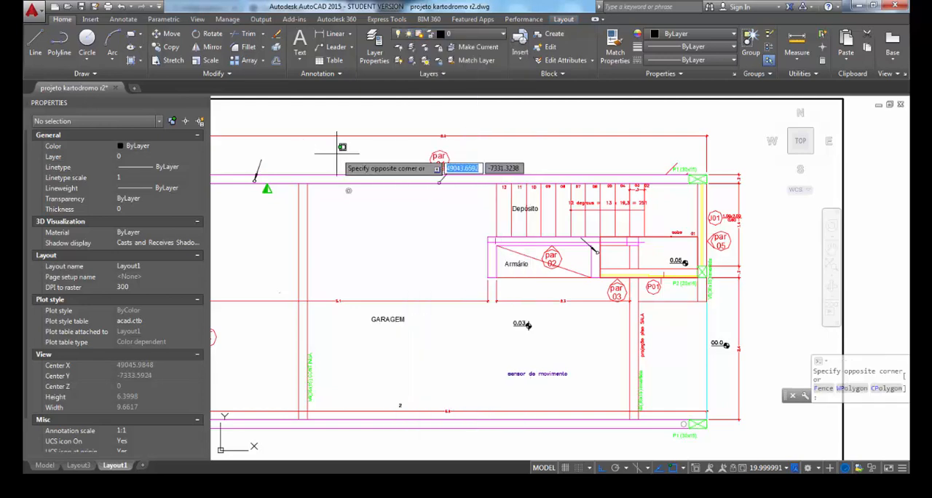
left_click(412, 375)
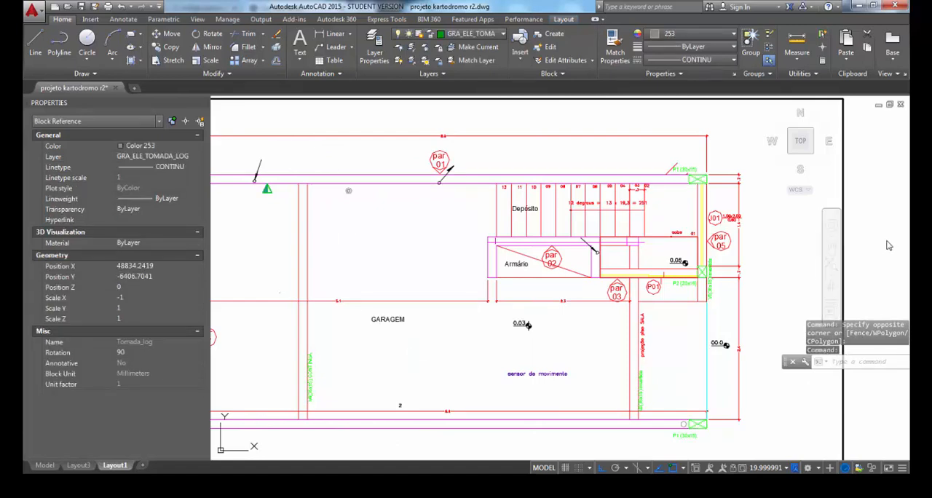
double_click(888, 241)
scroll(528, 323, "down", 6)
middle_click_drag(531, 352, 507, 257)
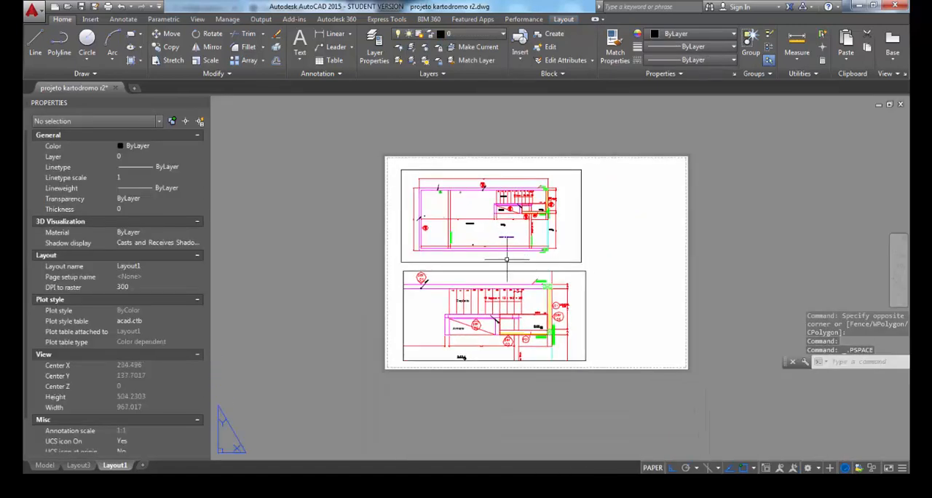
Plot Layout1 to teste.pdf with CutePDF Writer on A3 paper in landscape orientation, using the acad.ctb plot style
scroll(506, 259, "up", 2)
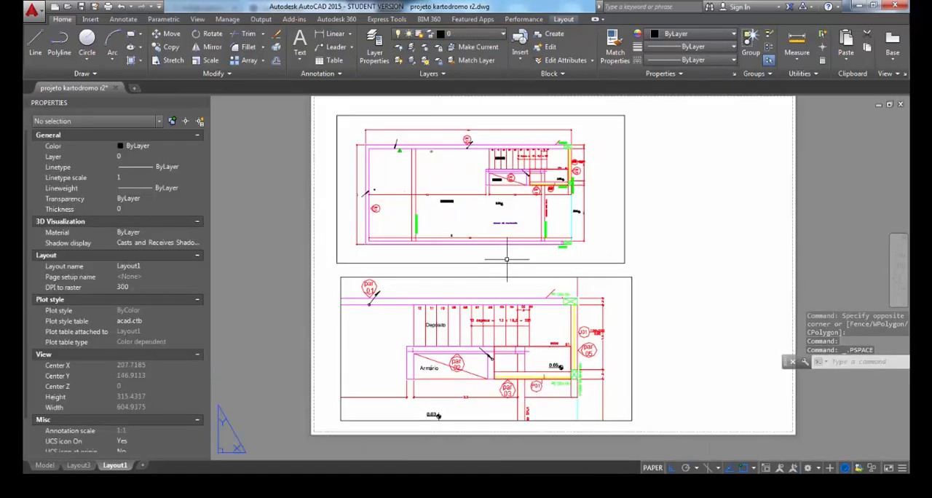
left_click(108, 7)
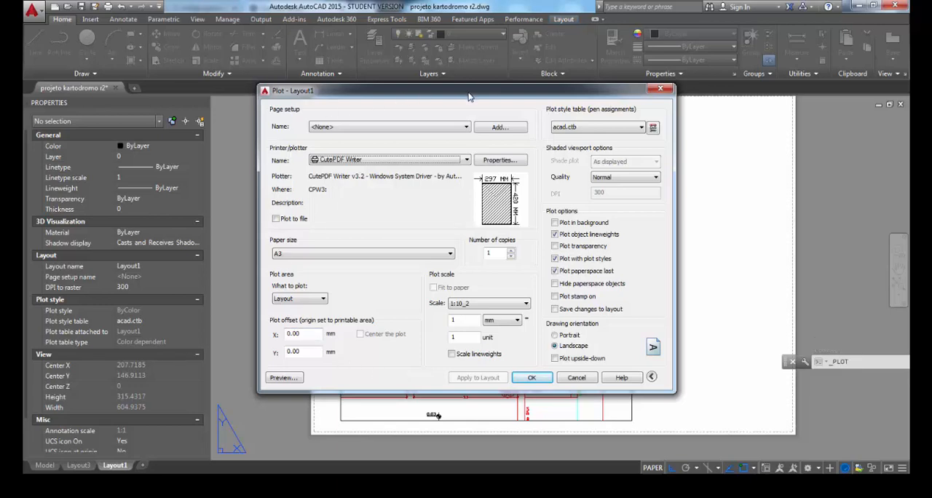
left_click(531, 378)
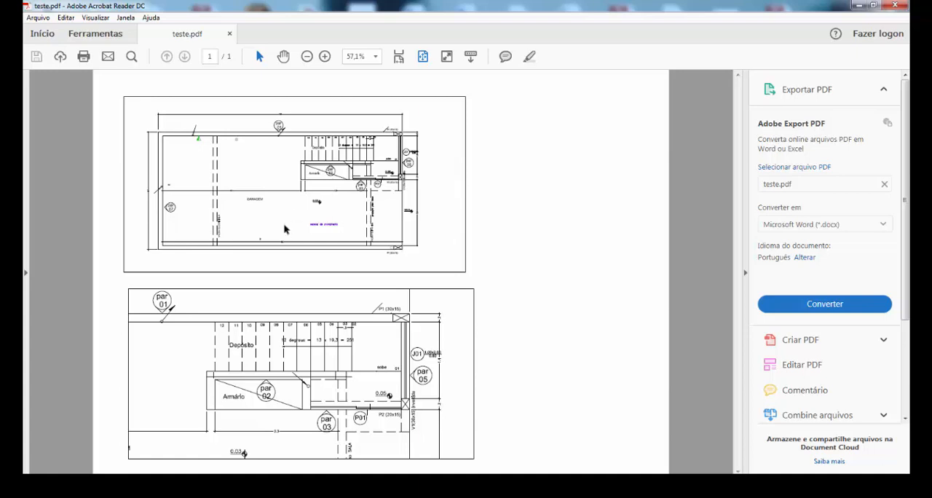
Examine the garage plan in teste.pdf at 150%, checking the plotted symbols, line weights and dashed lines
left_click(325, 58)
left_click(325, 58)
left_click(326, 58)
left_click(326, 59)
left_click(325, 58)
scroll(437, 252, "down", 2)
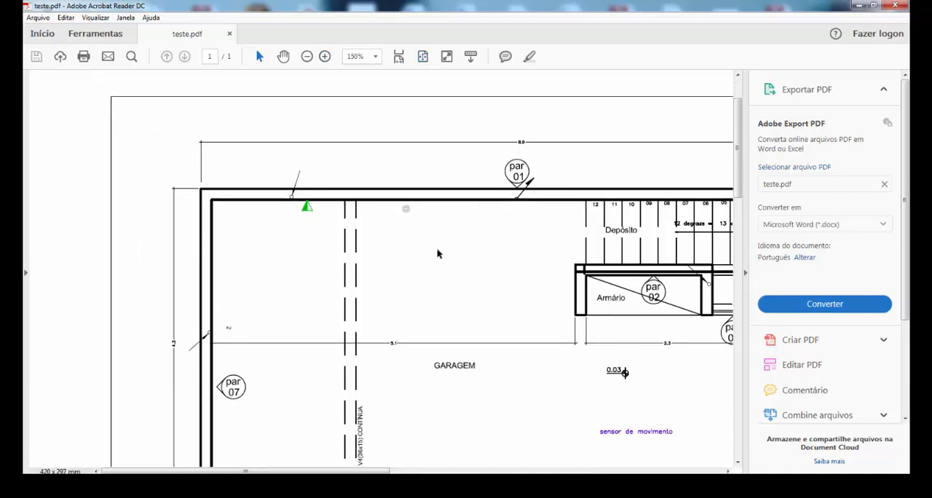
scroll(522, 254, "down", 1)
scroll(495, 218, "right", 4)
scroll(471, 177, "down", 1)
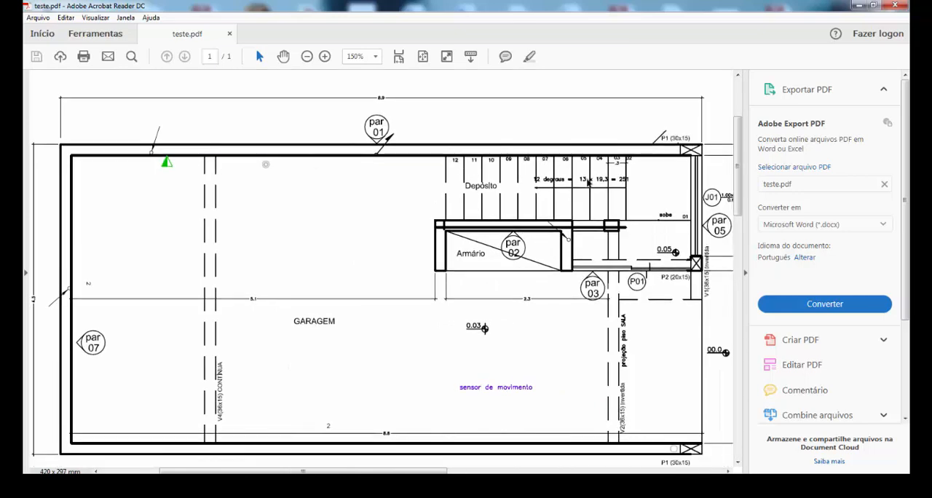
scroll(586, 291, "down", 1)
scroll(402, 342, "right", 3)
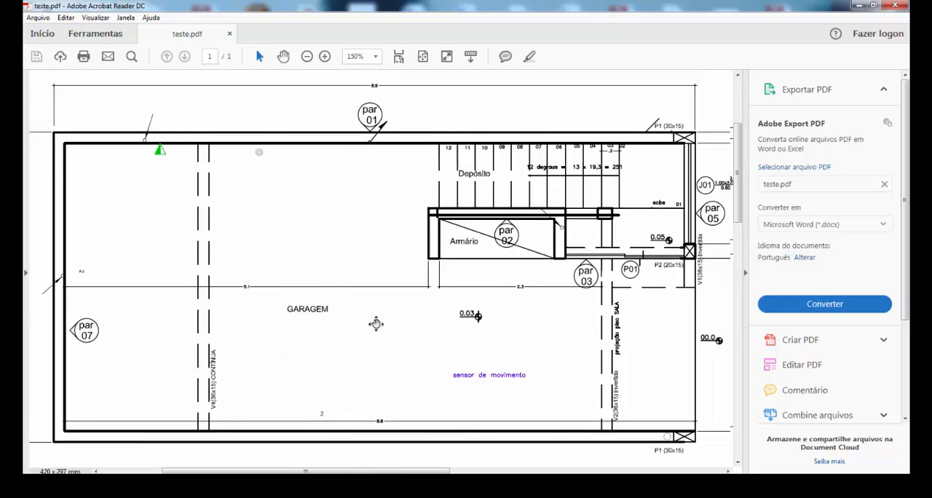
scroll(262, 328, "left", 3)
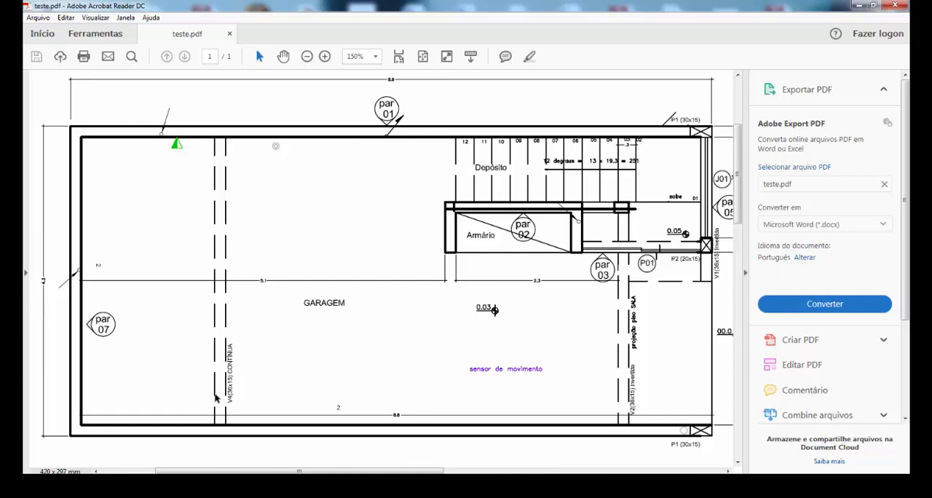
Switch back to the AutoCAD layout and enter the garage viewport's model space near the dashed beam lines
left_click(218, 483)
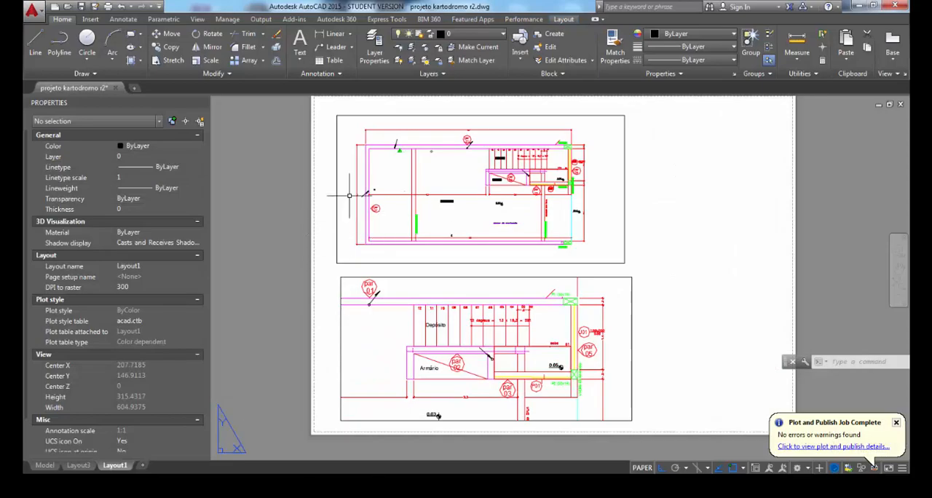
left_click(711, 195)
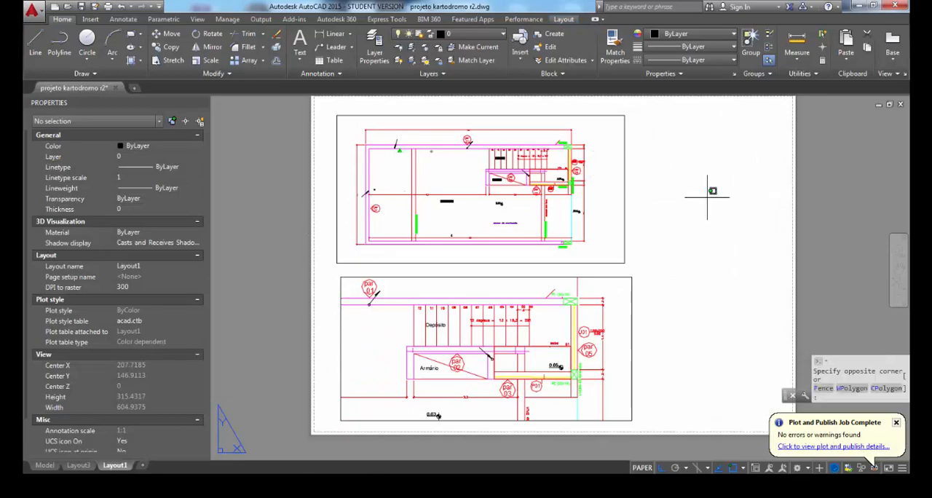
key("Escape")
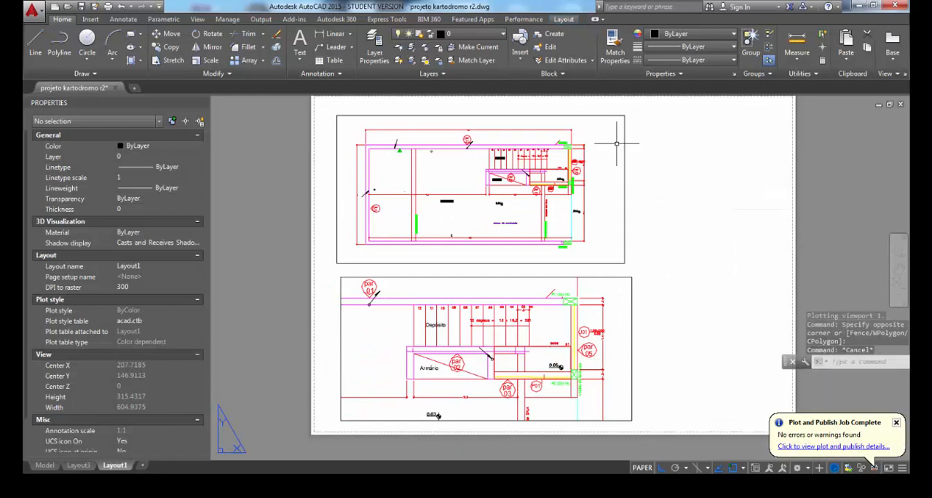
scroll(489, 150, "up", 6)
middle_click_drag(479, 191, 695, 165)
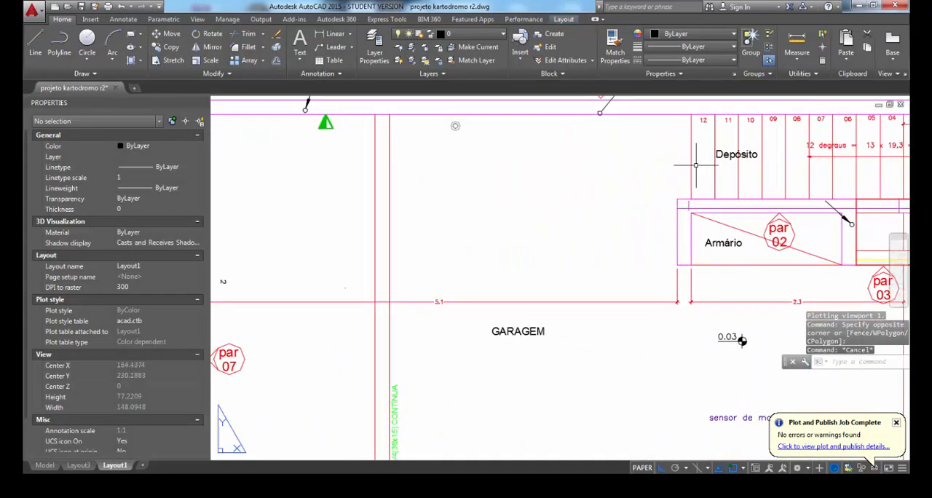
double_click(485, 228)
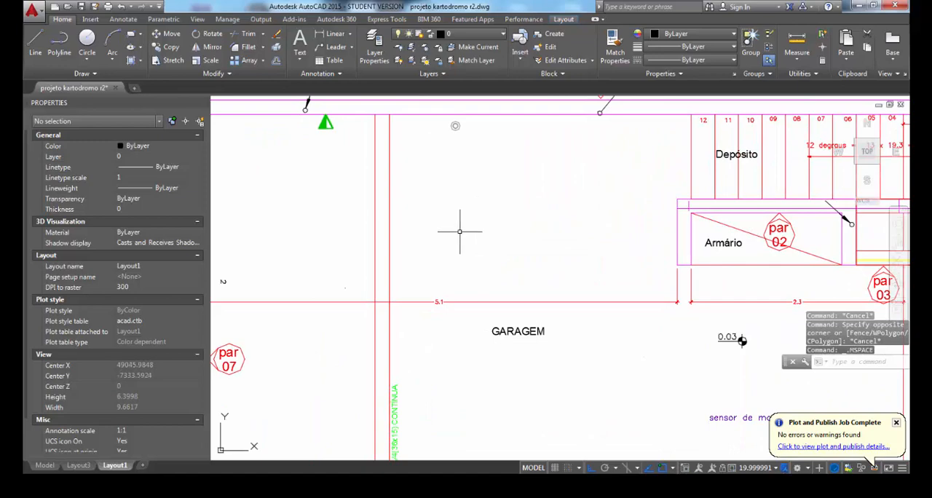
Regenerate the garage viewport's display to refresh the linetypes of the beam and stair lines
scroll(478, 221, "down", 6)
middle_click_drag(537, 397, 536, 337)
scroll(456, 185, "up", 6)
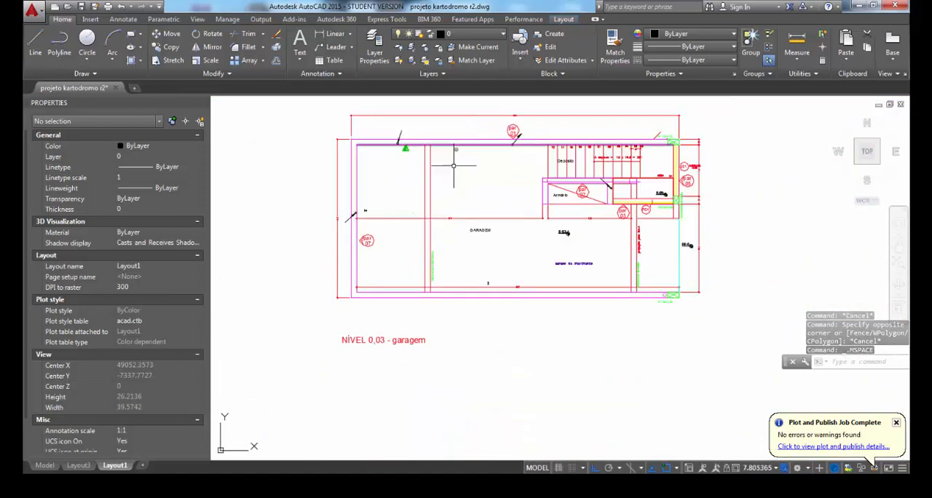
type("e")
key("Return")
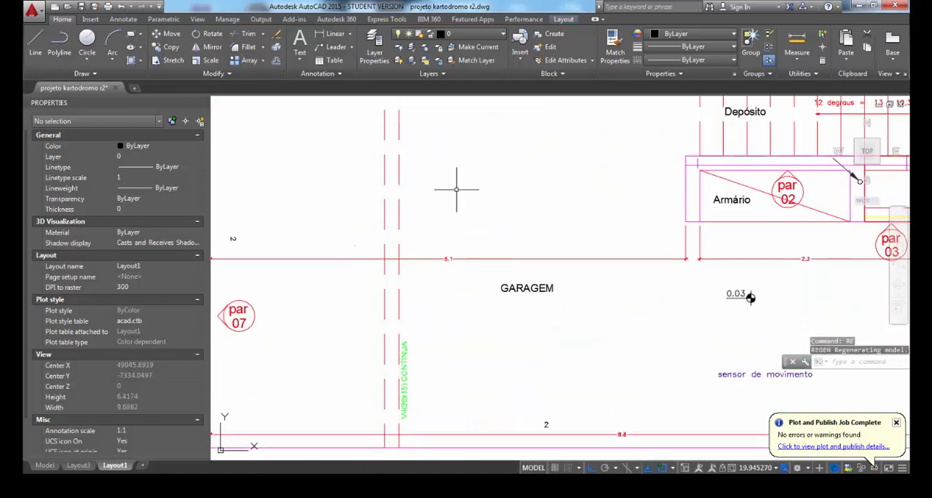
type("RE")
key("Escape")
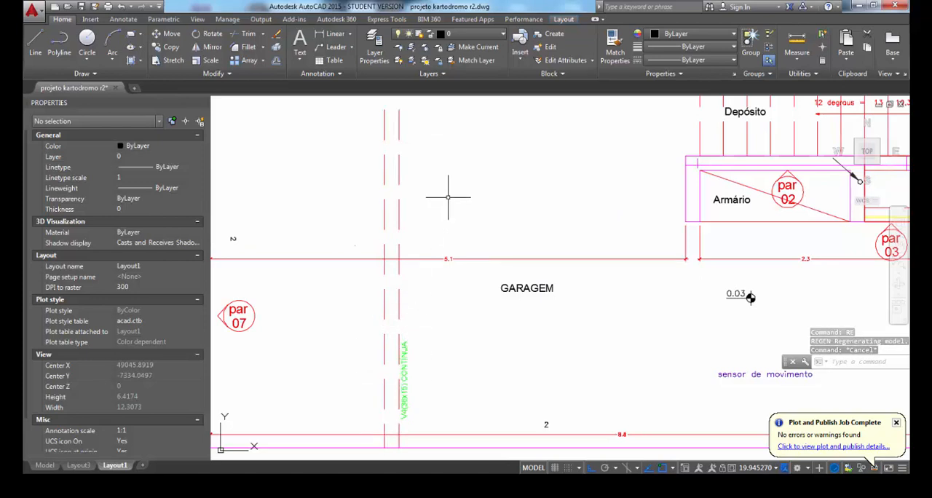
Set the global linetype scale factor (LTSCALE) to 0.5
type("L")
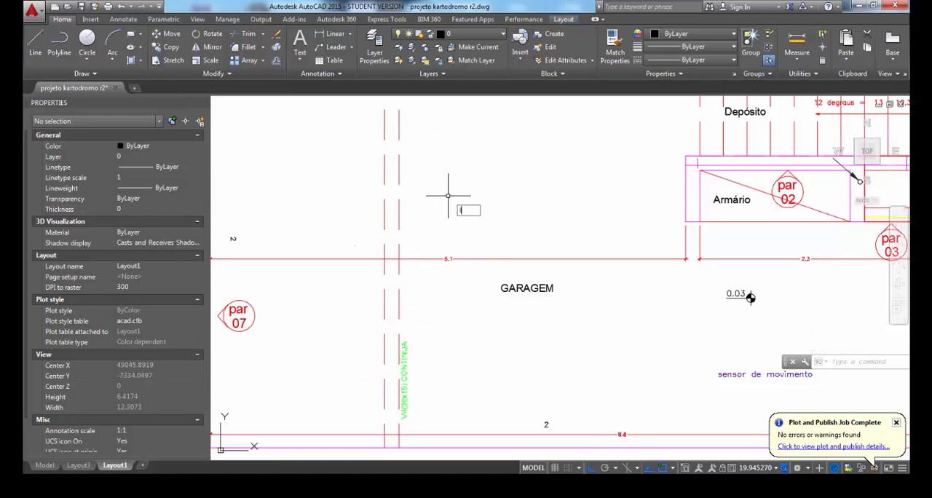
type("TS")
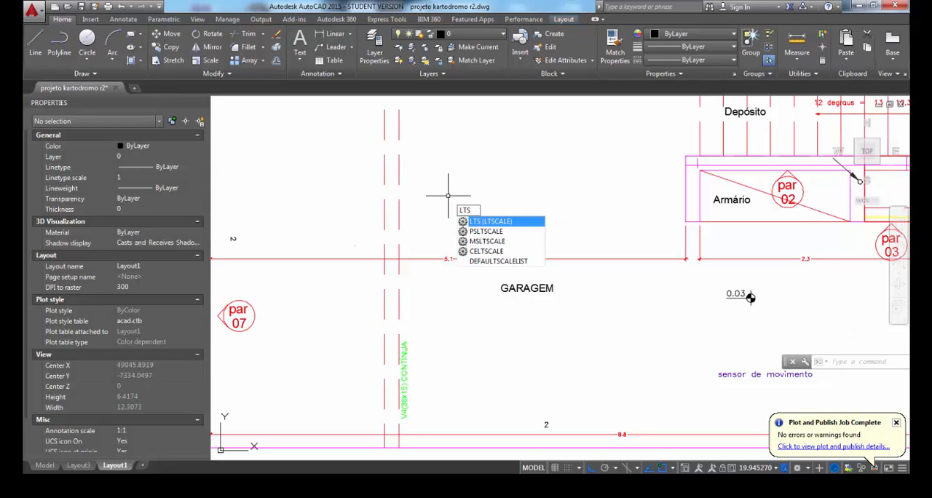
key("Return")
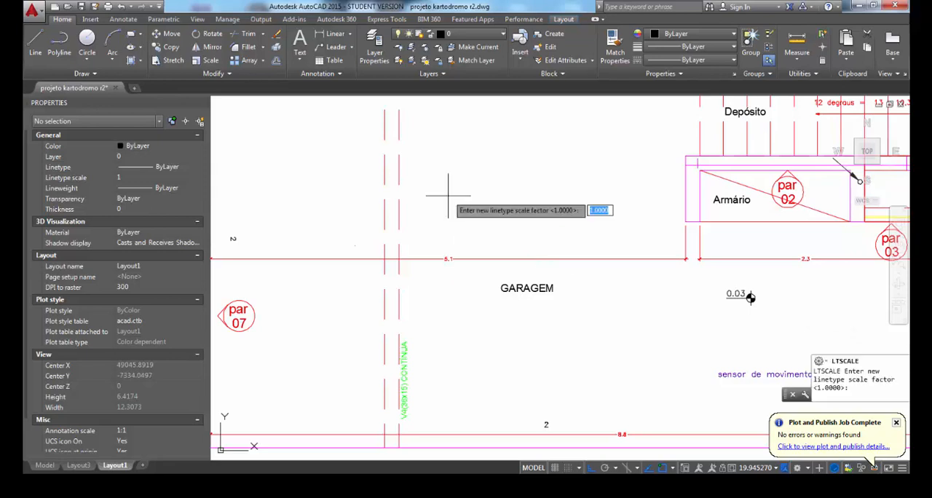
type(".5")
key("Return")
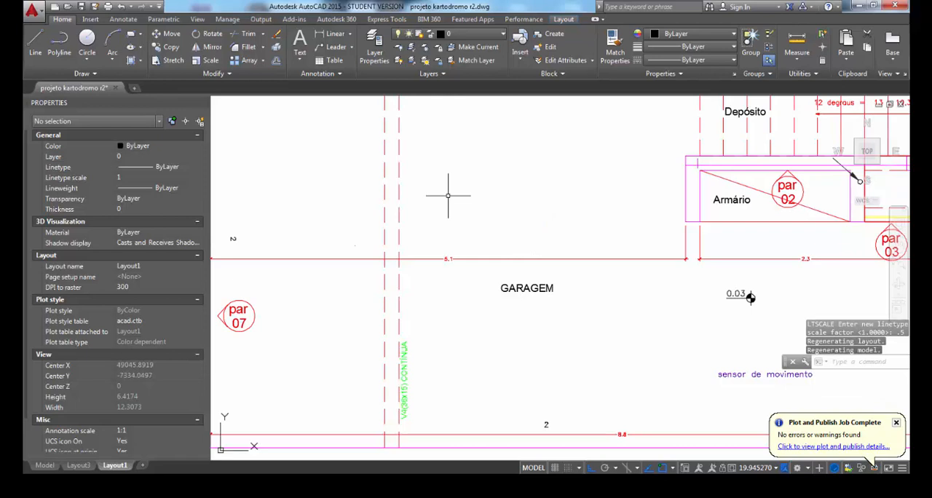
Set the global linetype scale factor to 0.25 and check the dashed beam lines in the garage plan
key("Return")
type(".25")
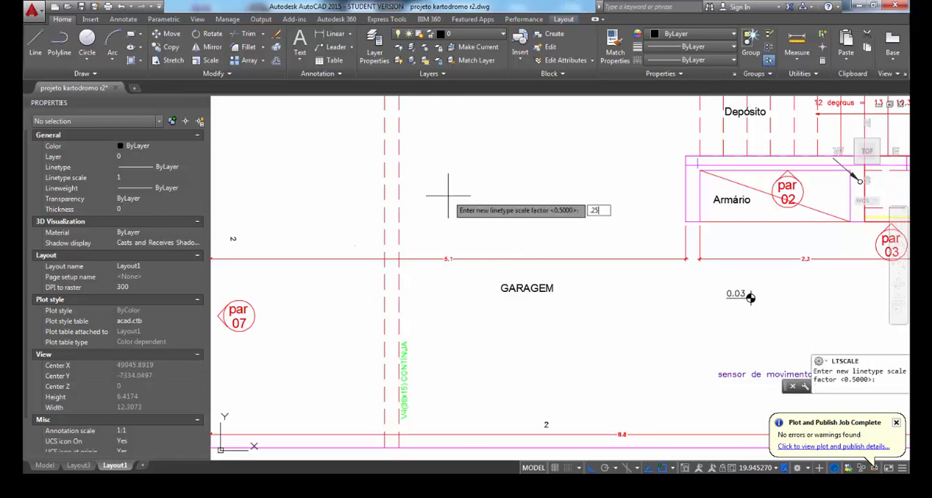
key("Return")
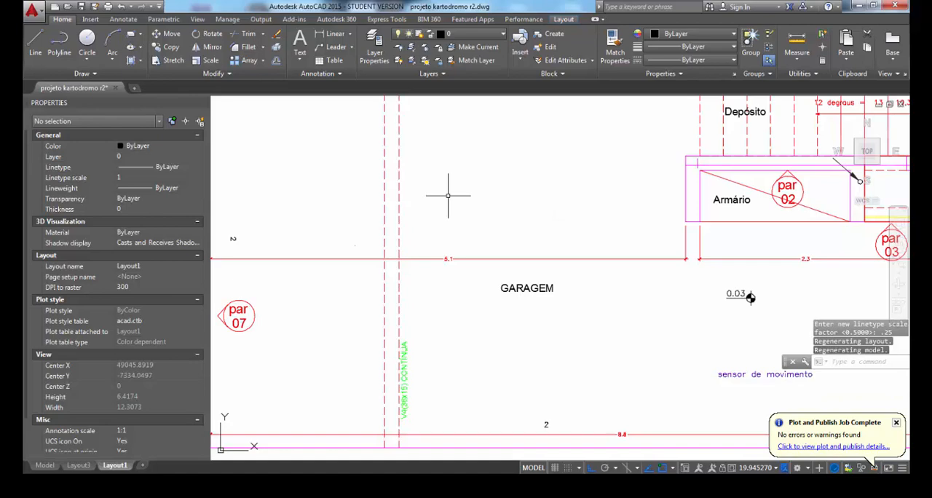
scroll(425, 198, "down", 2)
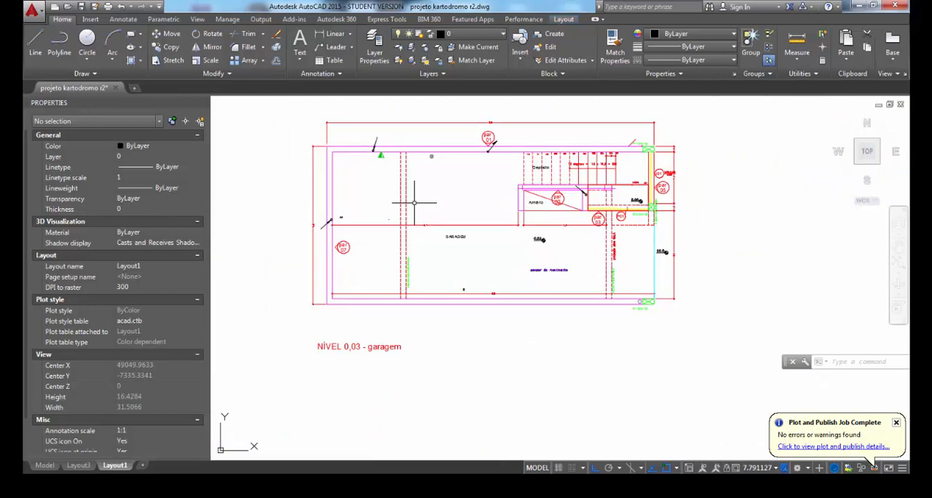
scroll(414, 203, "up", 4)
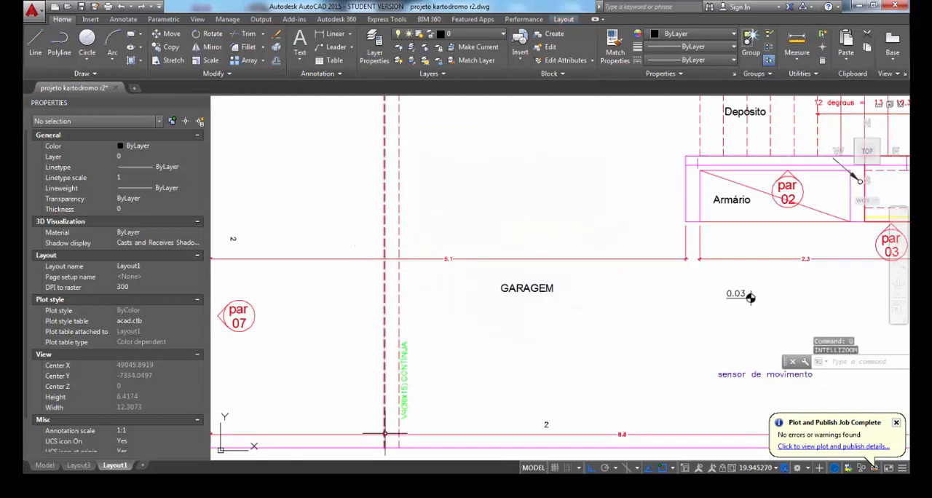
mouse_move(385, 431)
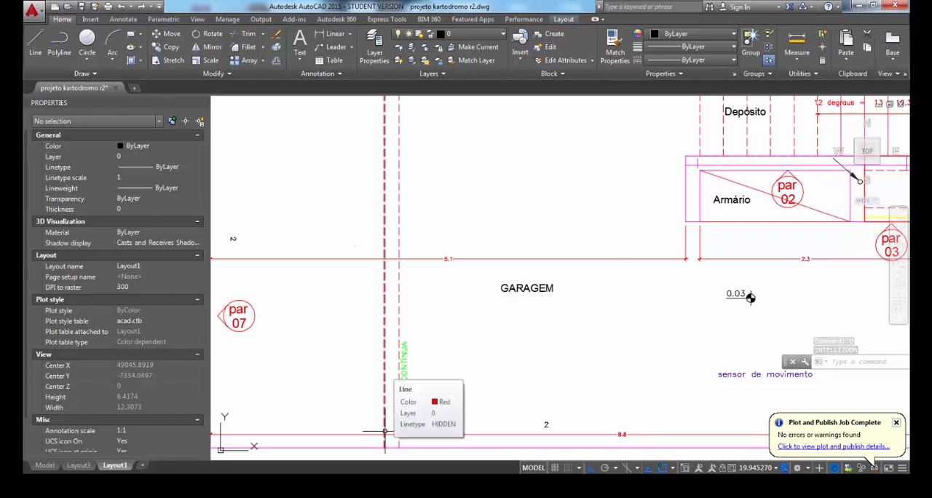
Examine the garage plan's beam and stair lines in the Model space drawing, and return to Layout1
left_click(44, 465)
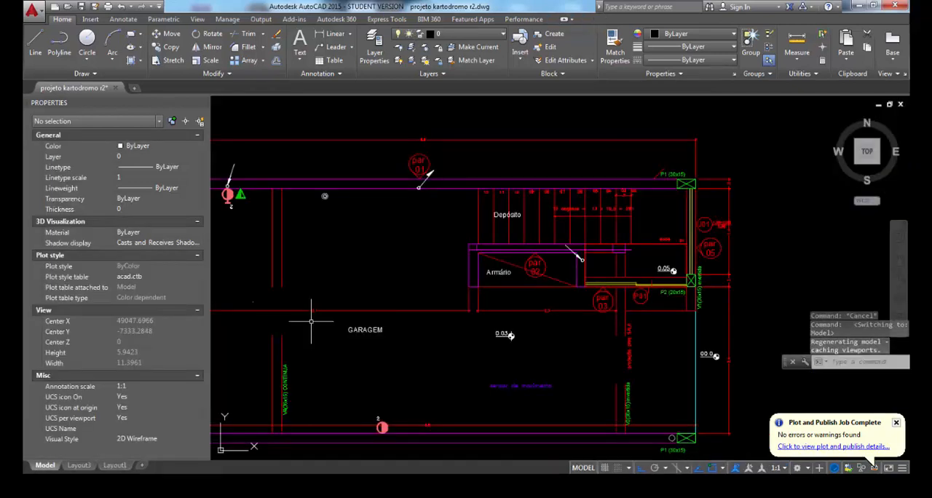
middle_click_drag(322, 317, 493, 284)
scroll(445, 239, "down", 2)
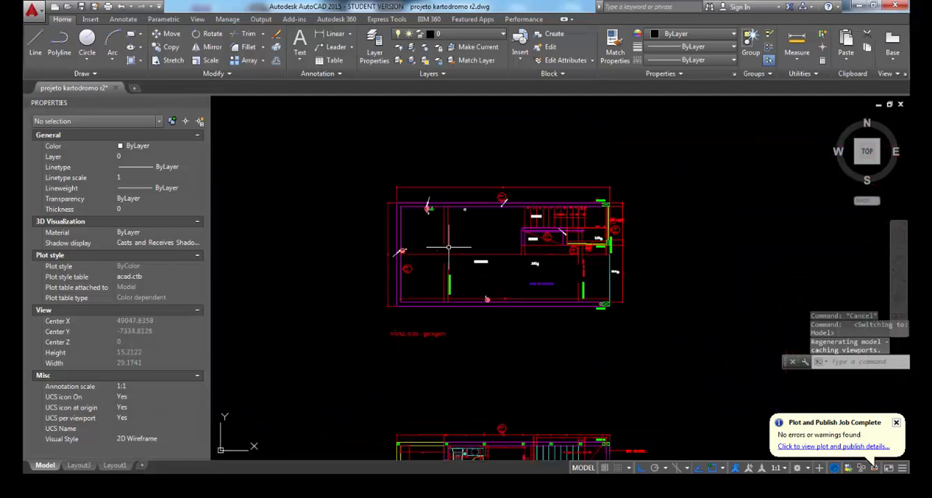
scroll(470, 226, "up", 4)
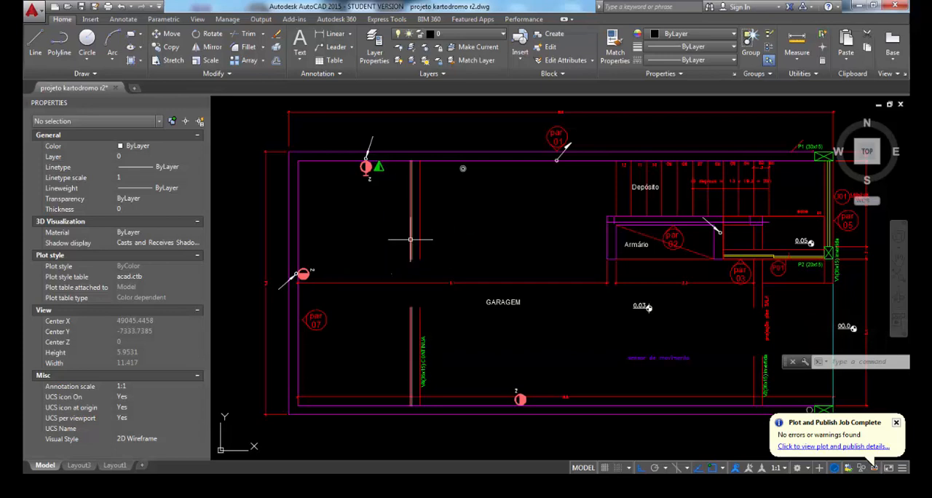
left_click(120, 468)
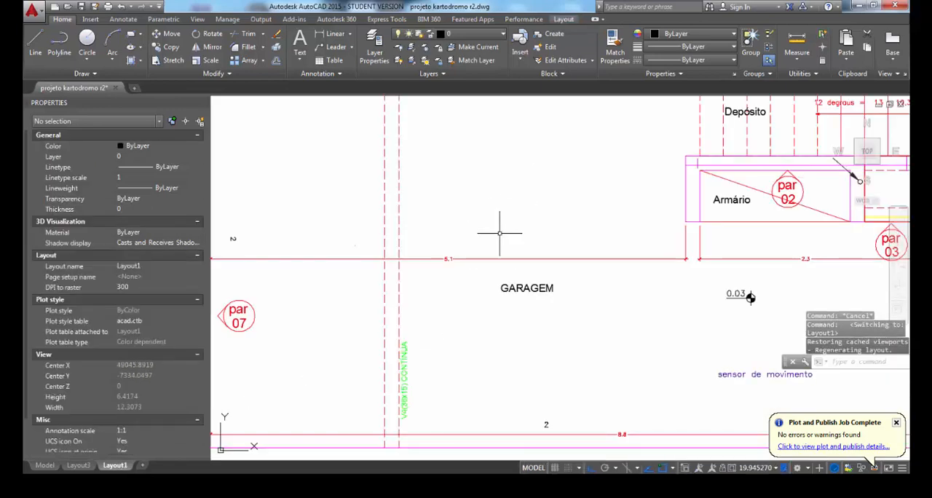